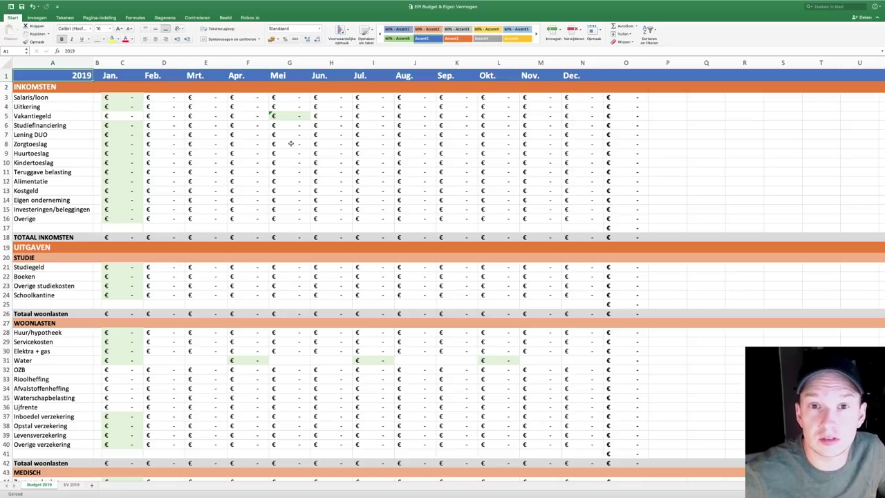
Enter 1850 as the January Salaris/loon, then check the May holiday-pay formula in G5
{"action": "left_click", "coordinate": [129, 96]}
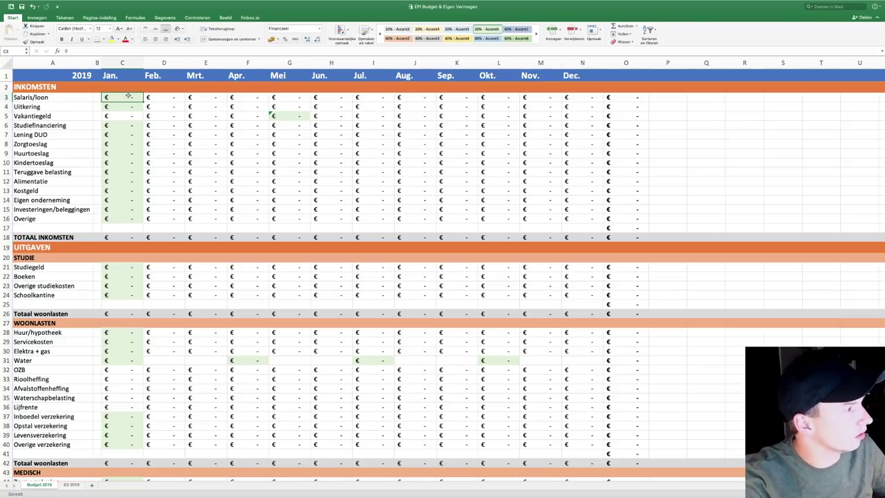
{"action": "type", "text": "1850"}
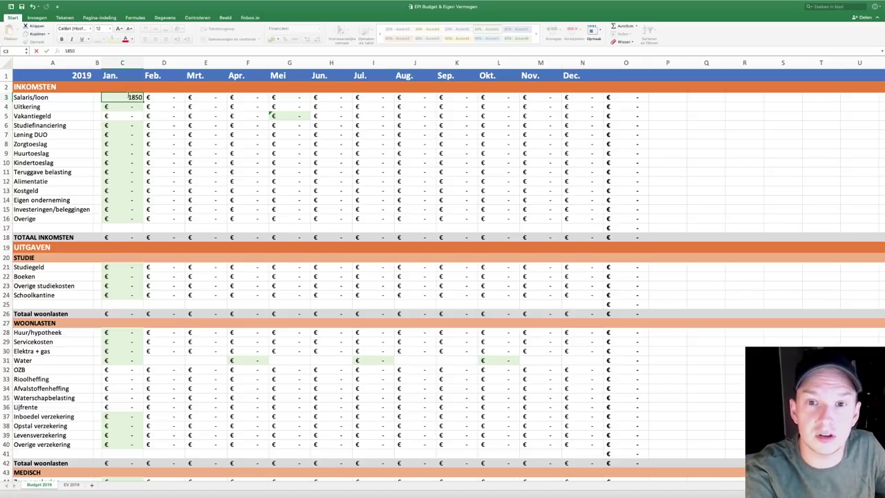
{"action": "key", "text": "Return"}
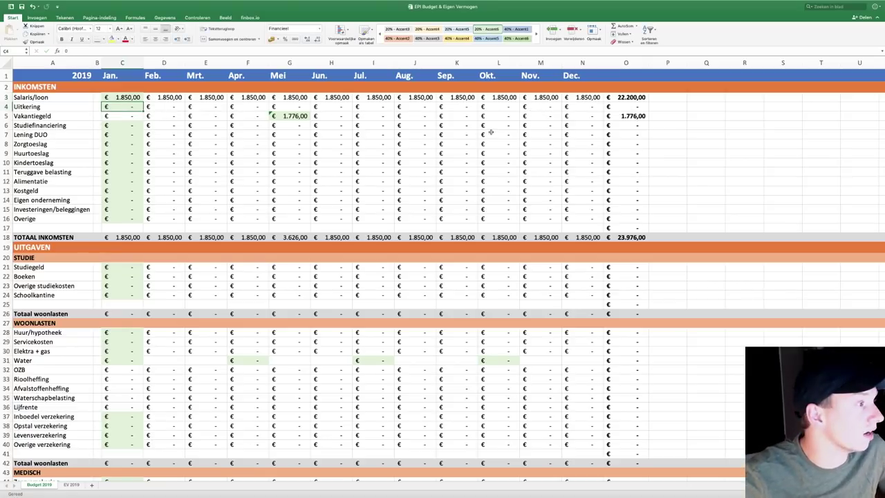
{"action": "left_click", "coordinate": [285, 116]}
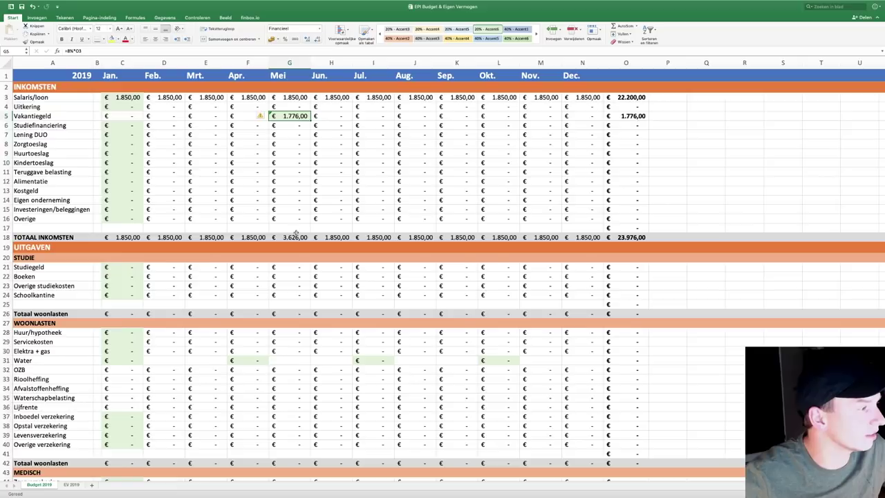
Enter January housing costs: Huur/hypotheek 613, Servicekosten 118, Elektra + gas 95, Water 40
{"action": "scroll", "coordinate": [296, 233], "scroll_direction": "down", "scroll_amount": 3}
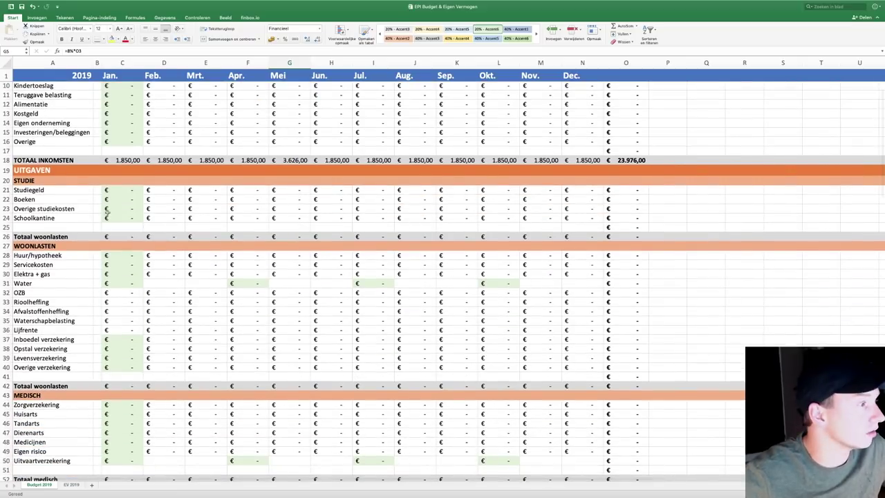
{"action": "scroll", "coordinate": [173, 190], "scroll_direction": "down", "scroll_amount": 2}
{"action": "scroll", "coordinate": [92, 177], "scroll_direction": "down", "scroll_amount": 3}
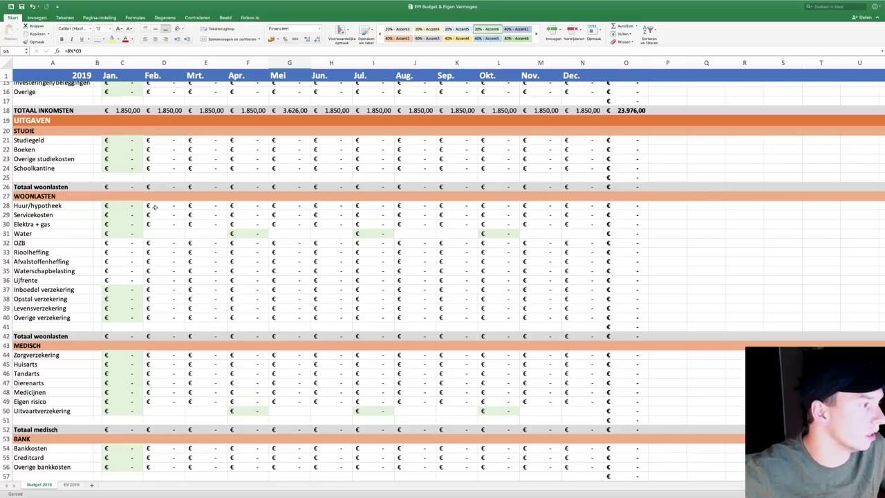
{"action": "scroll", "coordinate": [155, 207], "scroll_direction": "down", "scroll_amount": 3}
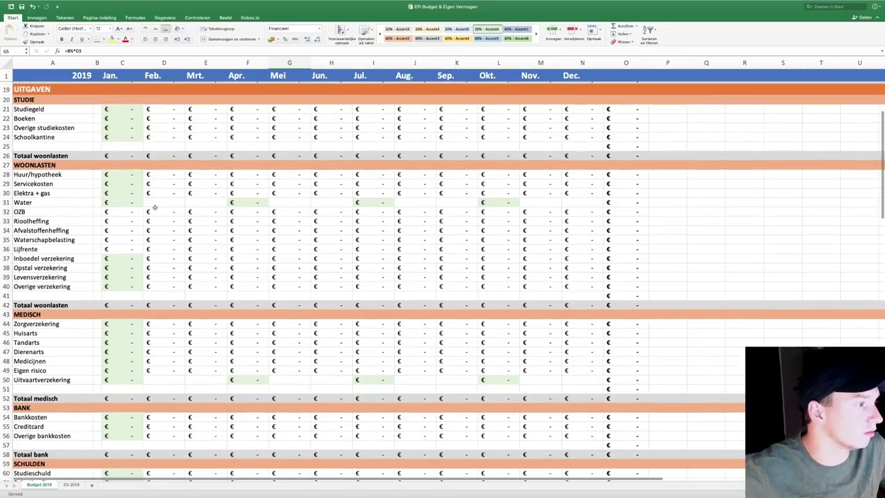
{"action": "left_click", "coordinate": [126, 174]}
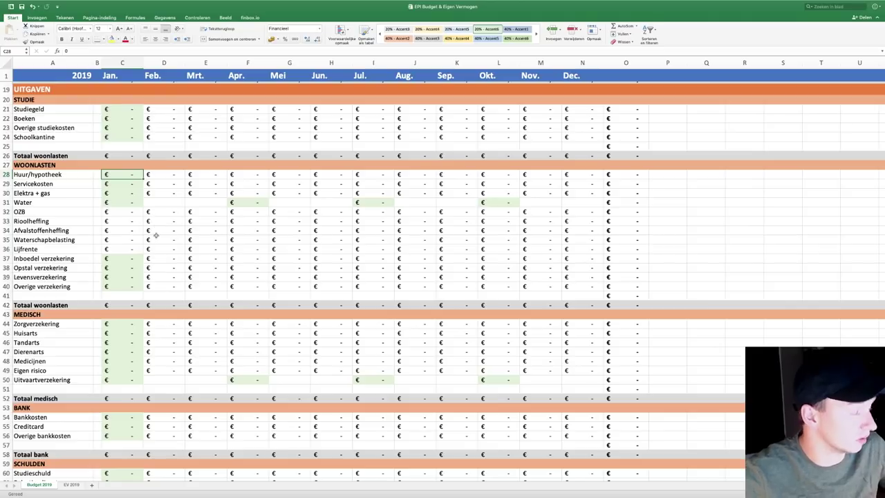
{"action": "type", "text": "61"}
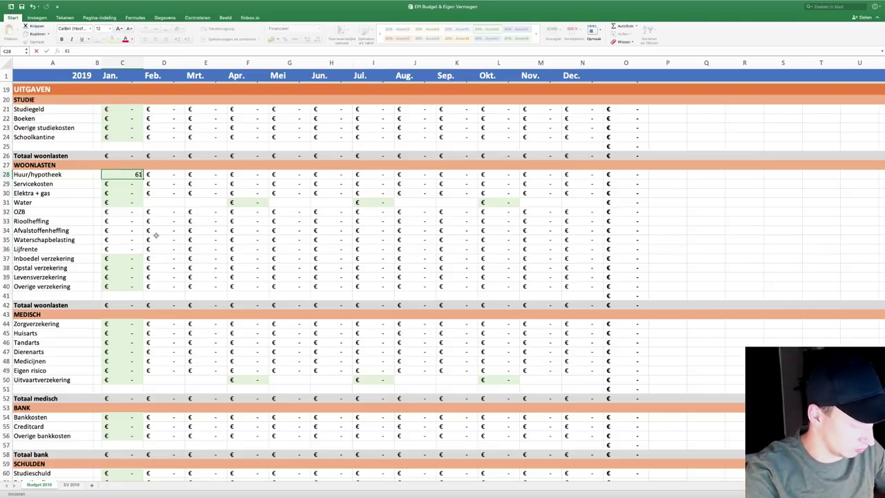
{"action": "type", "text": "3"}
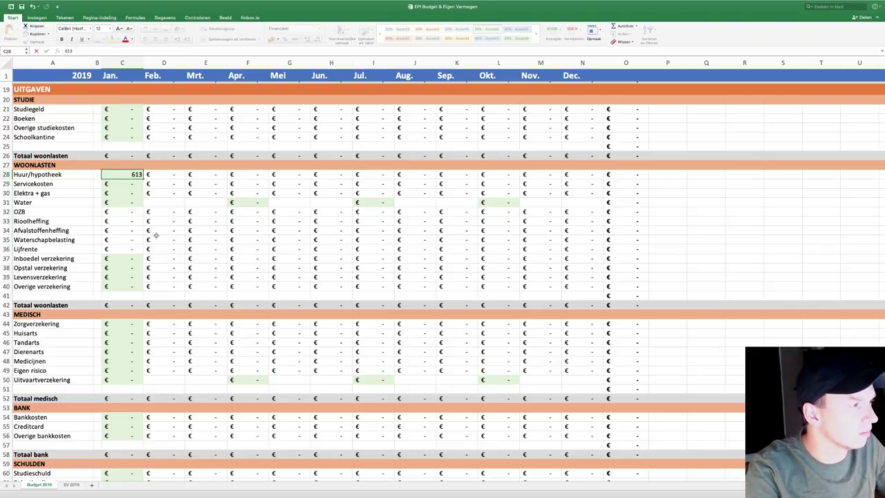
{"action": "key", "text": "Return"}
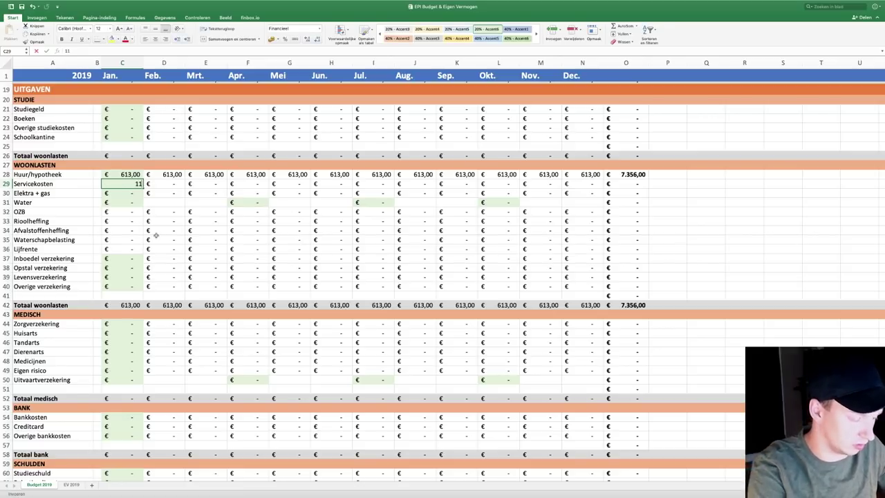
{"action": "type", "text": "118"}
{"action": "key", "text": "Return"}
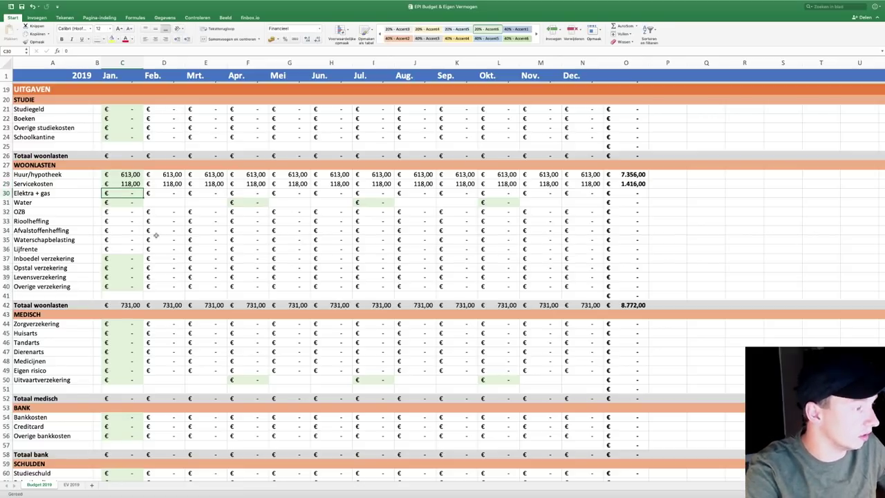
{"action": "type", "text": "95"}
{"action": "key", "text": "Return"}
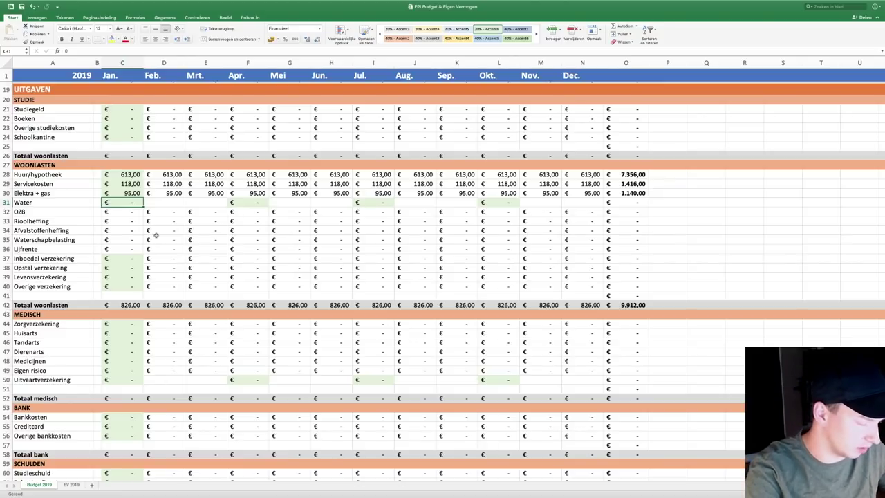
{"action": "type", "text": "40"}
{"action": "key", "text": "Return"}
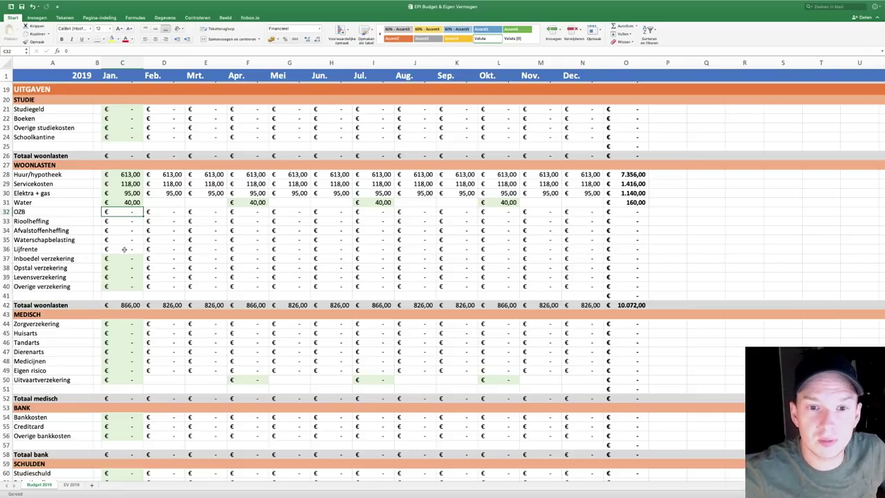
{"action": "left_click", "coordinate": [177, 222]}
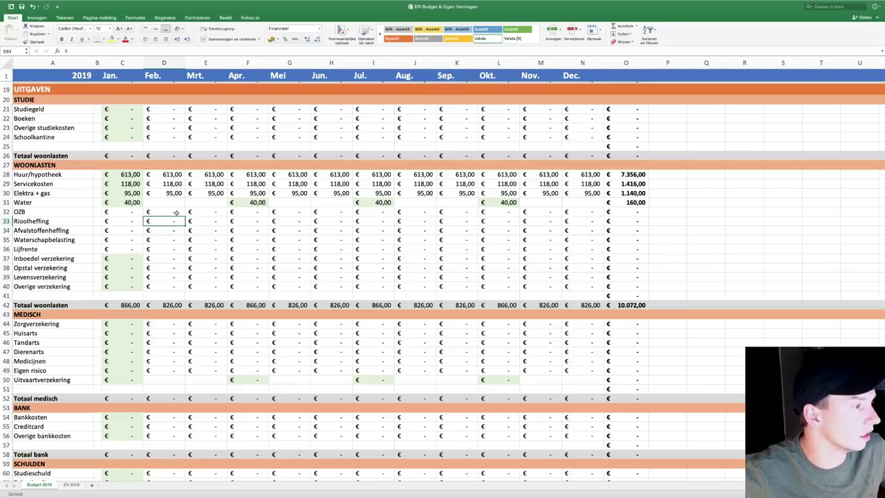
{"action": "left_click", "coordinate": [176, 212]}
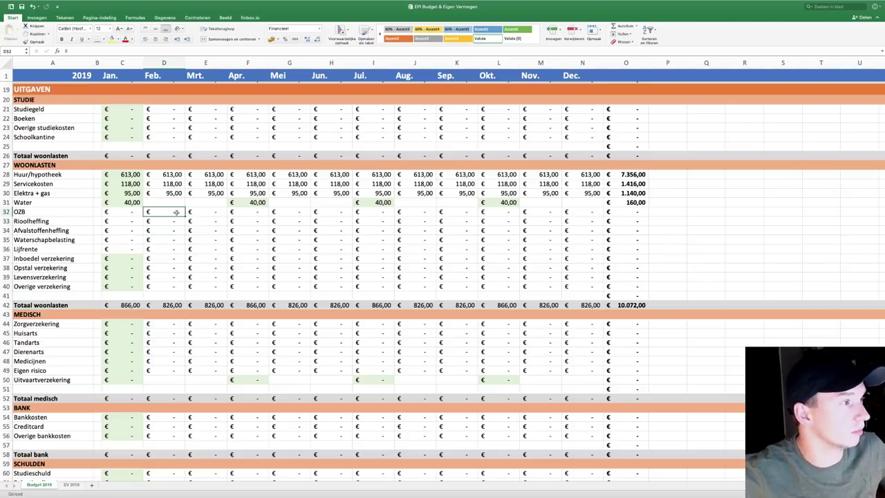
{"action": "left_click", "coordinate": [243, 215]}
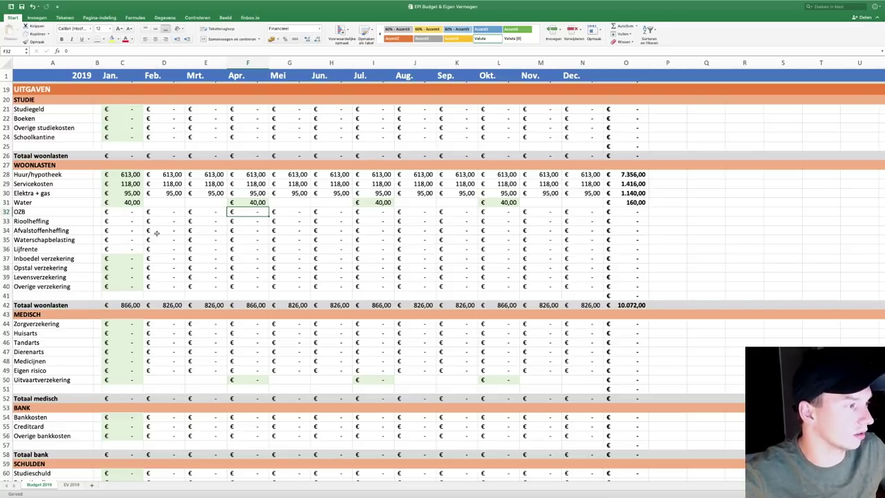
{"action": "mouse_move", "coordinate": [157, 233]}
{"action": "left_mouse_down"}
{"action": "mouse_move", "coordinate": [414, 244]}
{"action": "mouse_move", "coordinate": [423, 233]}
{"action": "left_mouse_up"}
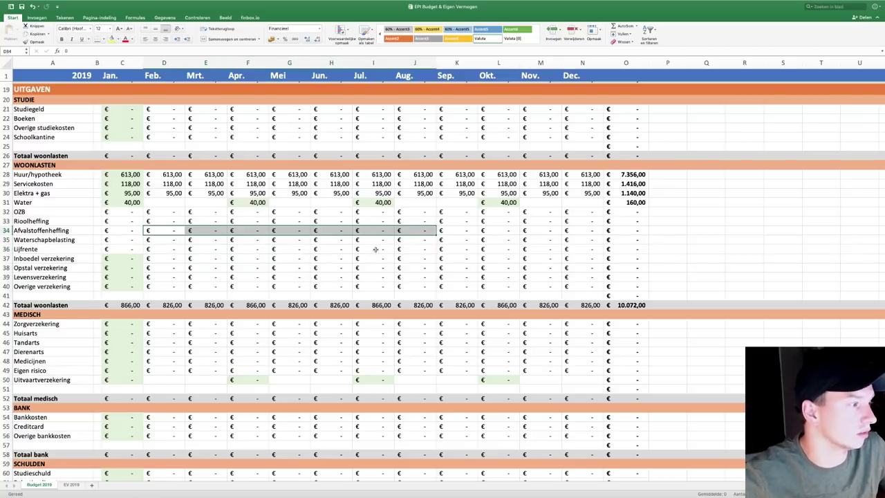
{"action": "left_click", "coordinate": [135, 250]}
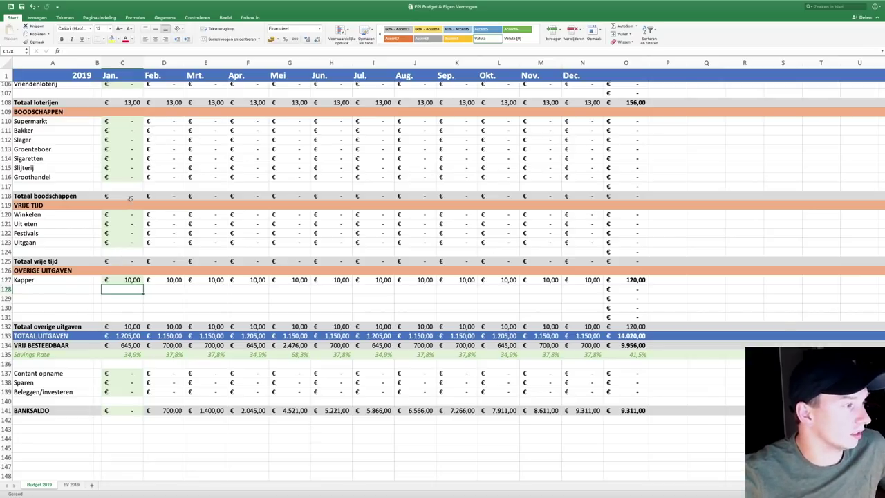
{"action": "left_click", "coordinate": [125, 325]}
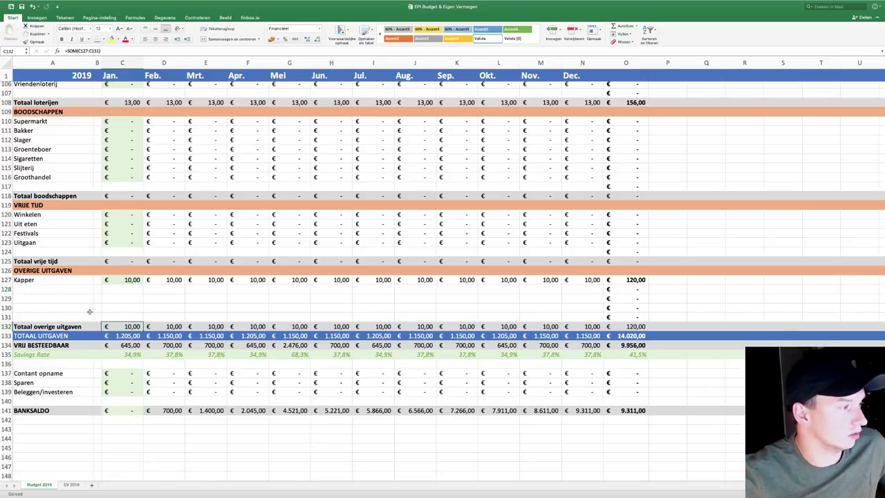
{"action": "left_click", "coordinate": [119, 336]}
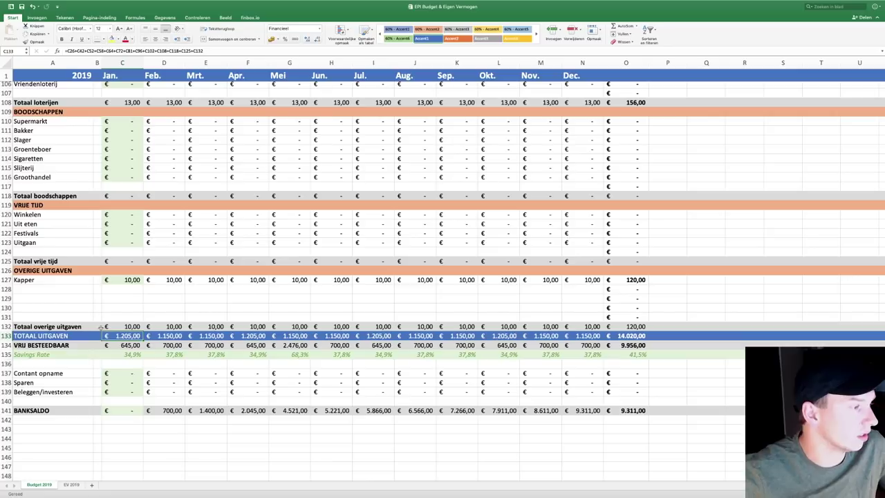
{"action": "left_click", "coordinate": [123, 344]}
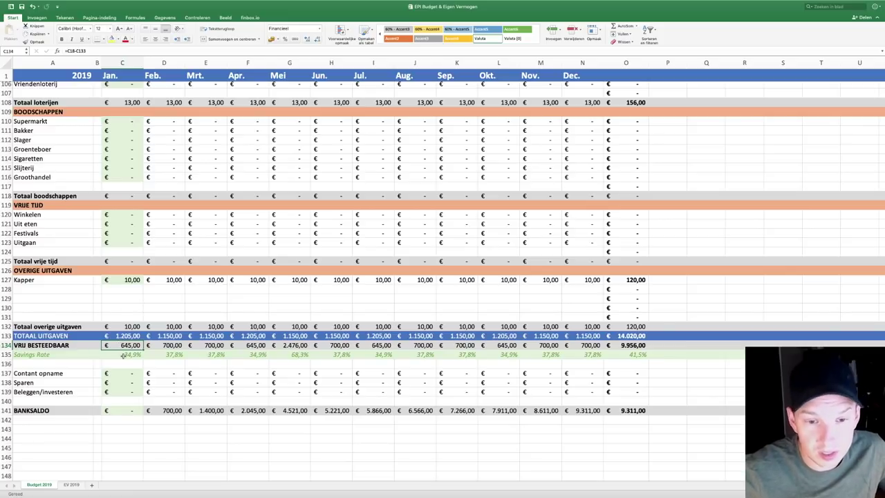
{"action": "left_click", "coordinate": [122, 354]}
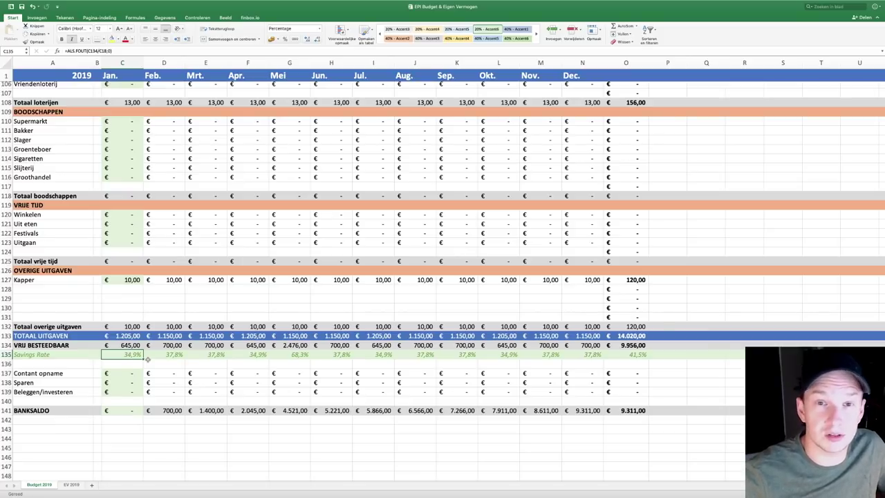
Set monthly Contant opname to 50, Sparen to 100 and Beleggen/investeren to 300
{"action": "left_click", "coordinate": [124, 374]}
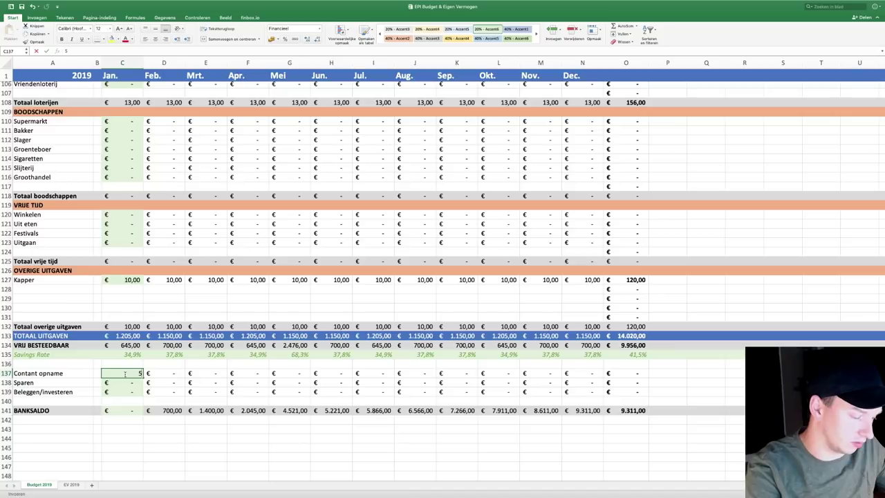
{"action": "type", "text": "50"}
{"action": "key", "text": "Return"}
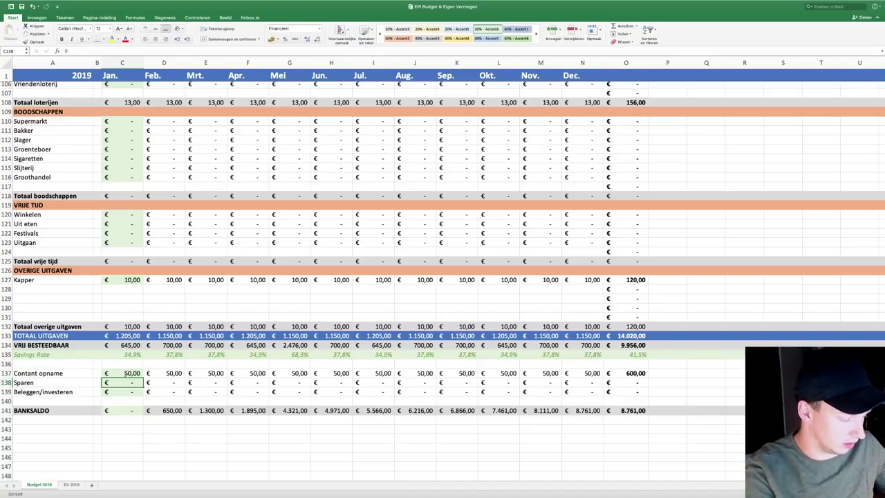
{"action": "type", "text": "100"}
{"action": "key", "text": "Return"}
{"action": "type", "text": "300"}
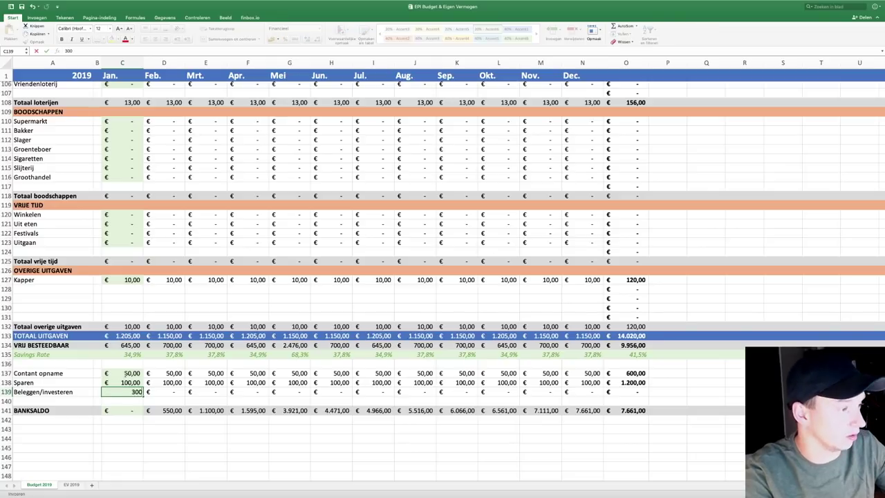
{"action": "key", "text": "Return"}
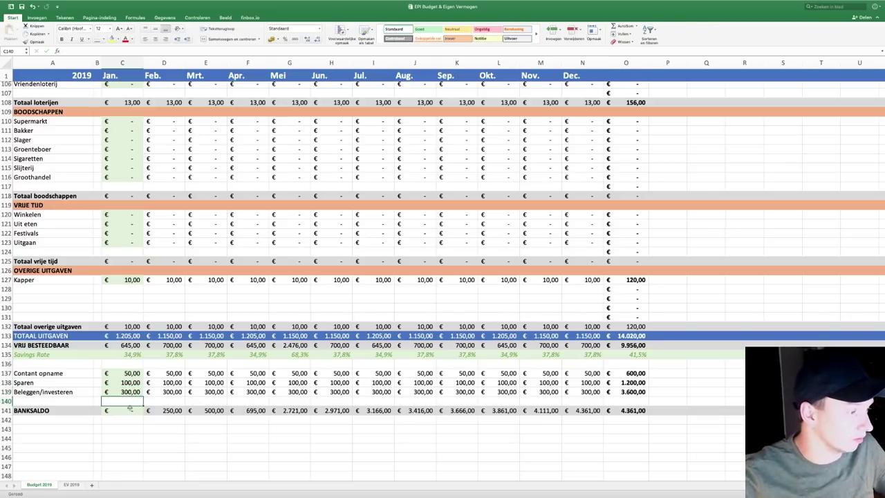
Set the January BANKSALDO starting balance to 1500
{"action": "left_click", "coordinate": [129, 409]}
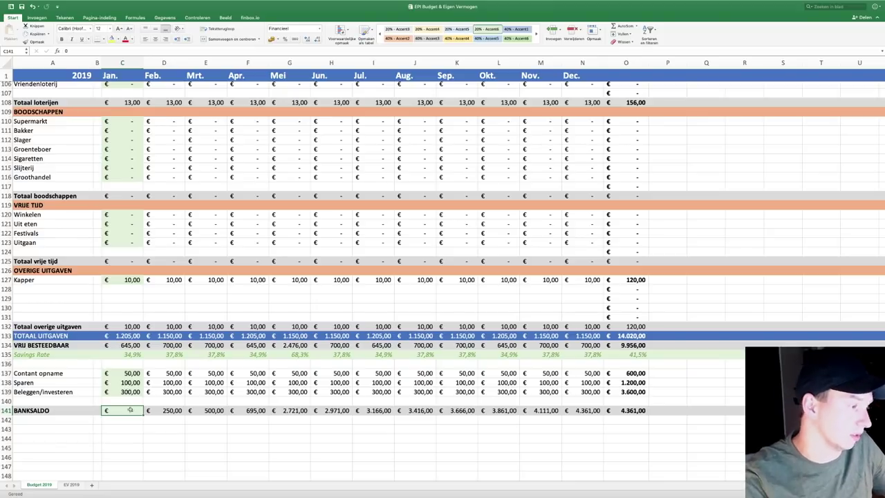
{"action": "type", "text": "1500"}
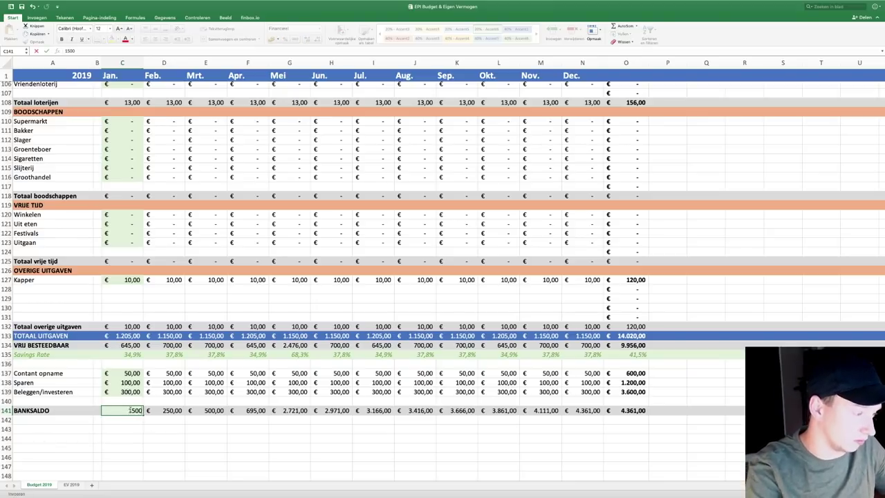
{"action": "key", "text": "Return"}
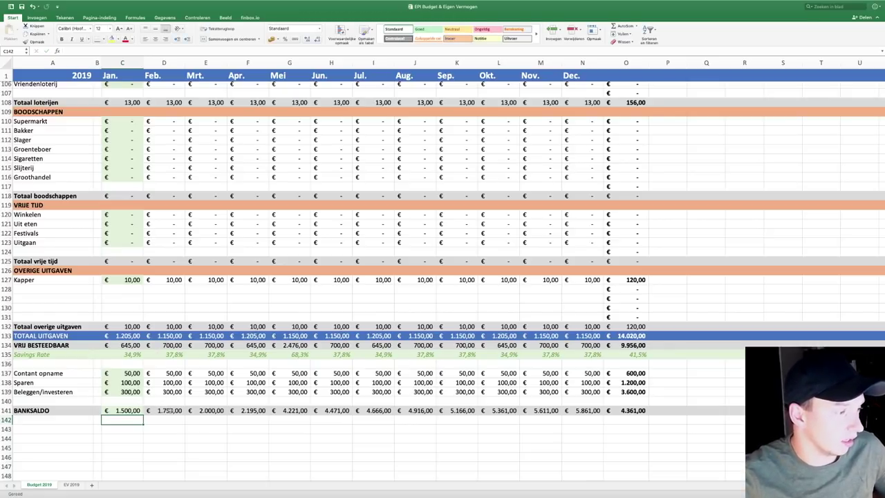
{"action": "left_click", "coordinate": [170, 410]}
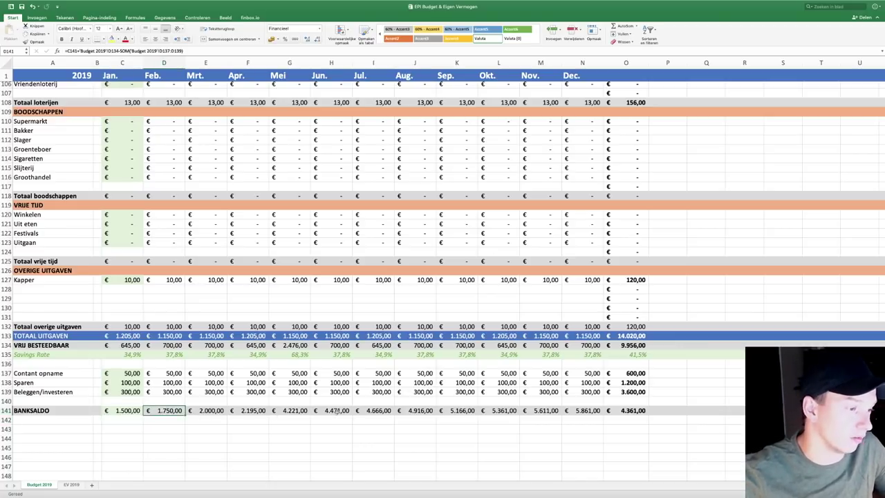
{"action": "left_click", "coordinate": [583, 410]}
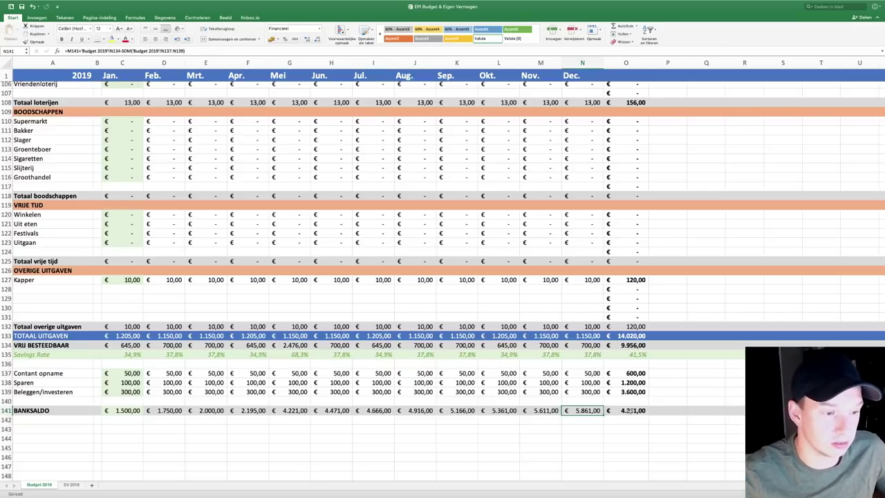
{"action": "left_click", "coordinate": [628, 410]}
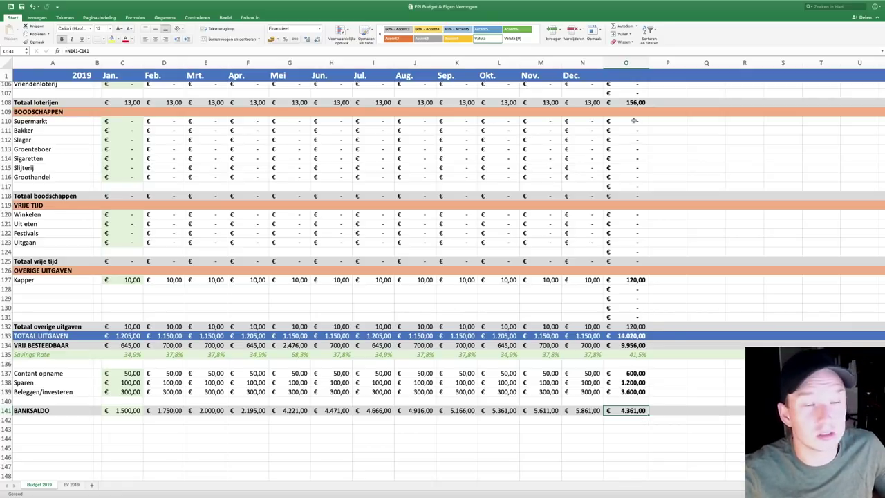
{"action": "scroll", "coordinate": [634, 157], "scroll_direction": "up", "scroll_amount": 10}
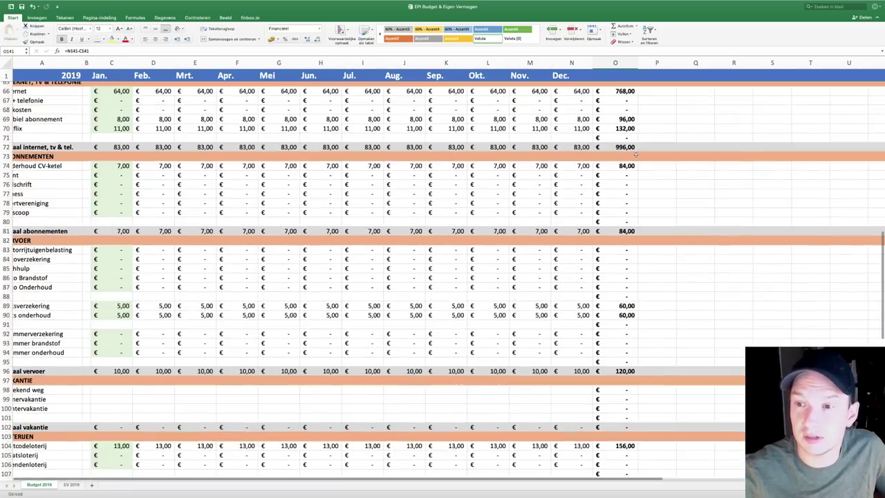
{"action": "scroll", "coordinate": [635, 156], "scroll_direction": "up", "scroll_amount": 15}
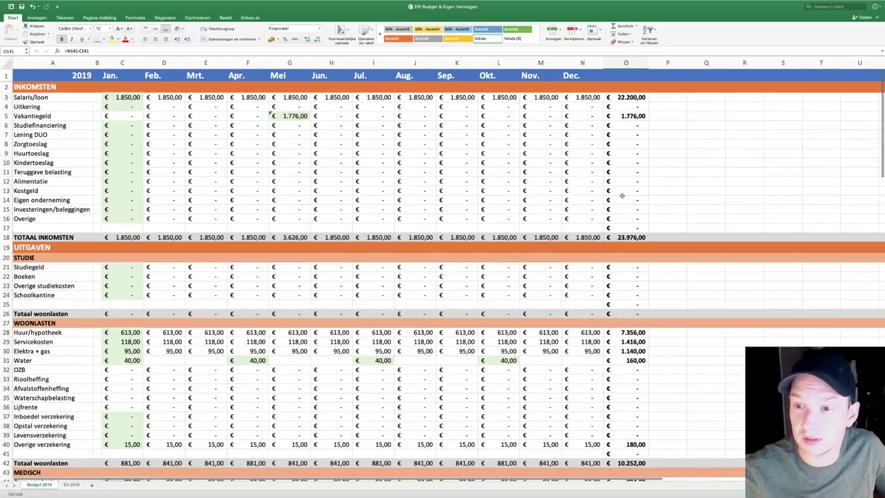
{"action": "scroll", "coordinate": [623, 221], "scroll_direction": "down", "scroll_amount": 3}
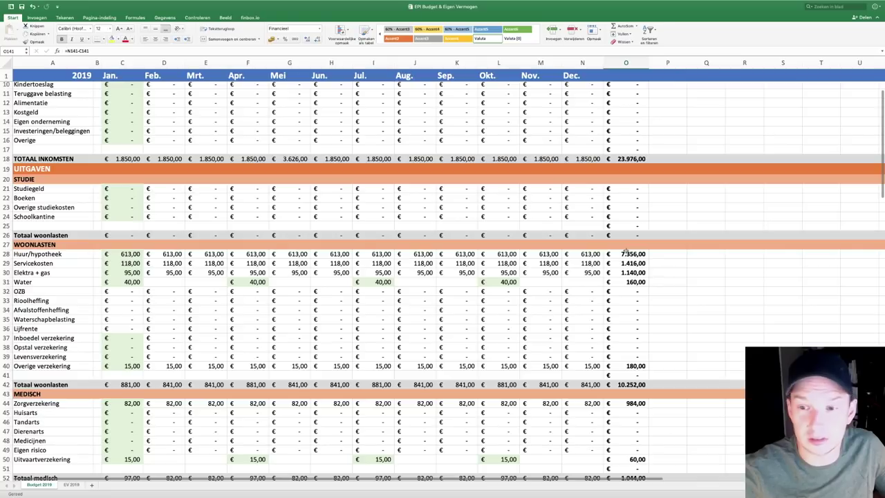
{"action": "left_click", "coordinate": [626, 253]}
{"action": "scroll", "coordinate": [632, 270], "scroll_direction": "down", "scroll_amount": 3}
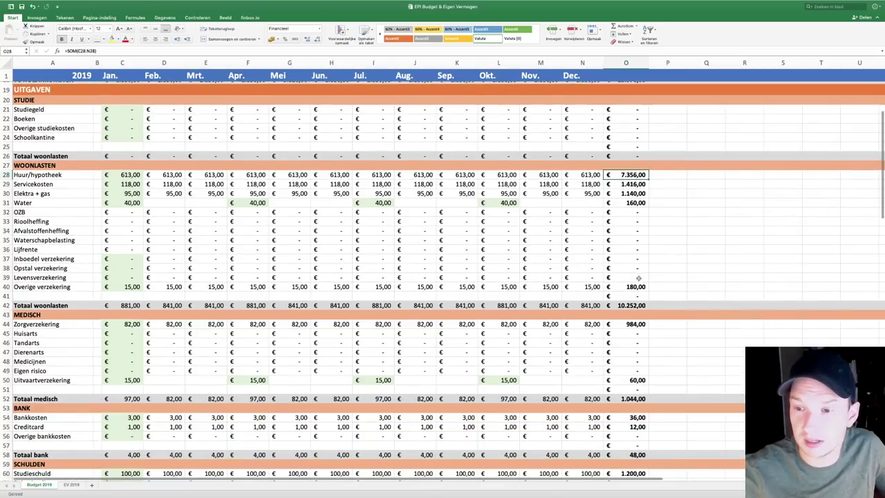
{"action": "left_click", "coordinate": [635, 302]}
{"action": "scroll", "coordinate": [635, 300], "scroll_direction": "down", "scroll_amount": 4}
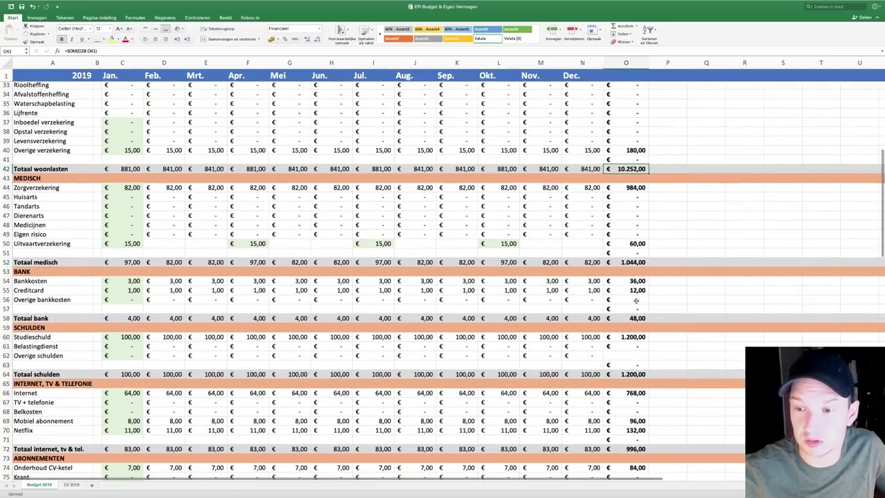
{"action": "scroll", "coordinate": [635, 300], "scroll_direction": "down", "scroll_amount": 3}
{"action": "left_click", "coordinate": [633, 287]}
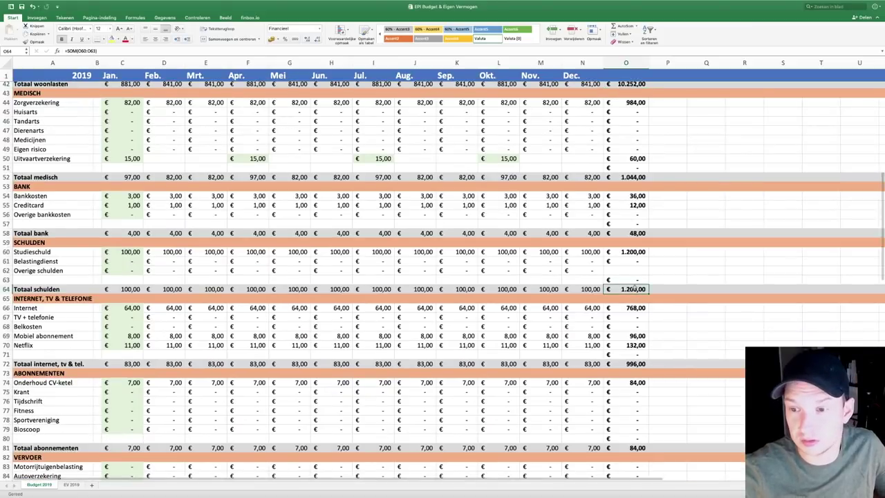
{"action": "scroll", "coordinate": [634, 287], "scroll_direction": "down", "scroll_amount": 2}
{"action": "scroll", "coordinate": [634, 286], "scroll_direction": "down", "scroll_amount": 2}
{"action": "scroll", "coordinate": [635, 286], "scroll_direction": "down", "scroll_amount": 9}
{"action": "scroll", "coordinate": [635, 287], "scroll_direction": "down", "scroll_amount": 8}
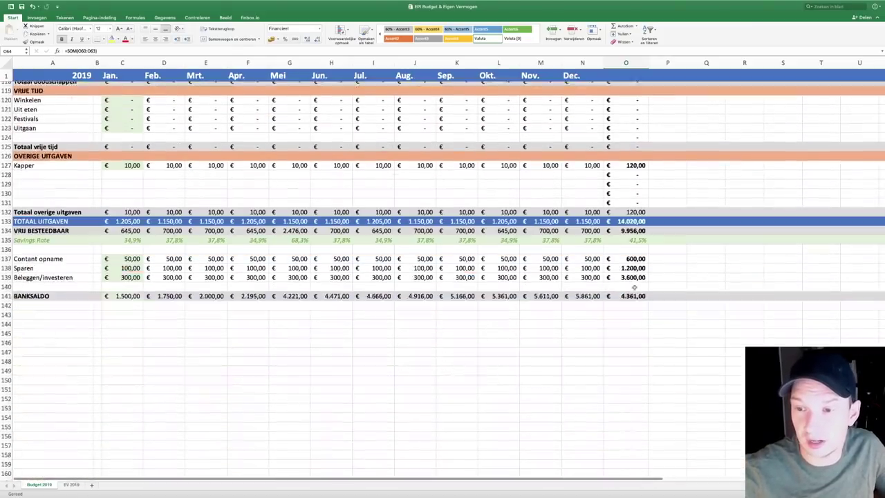
{"action": "scroll", "coordinate": [634, 287], "scroll_direction": "down", "scroll_amount": 2}
{"action": "scroll", "coordinate": [634, 287], "scroll_direction": "up", "scroll_amount": 2}
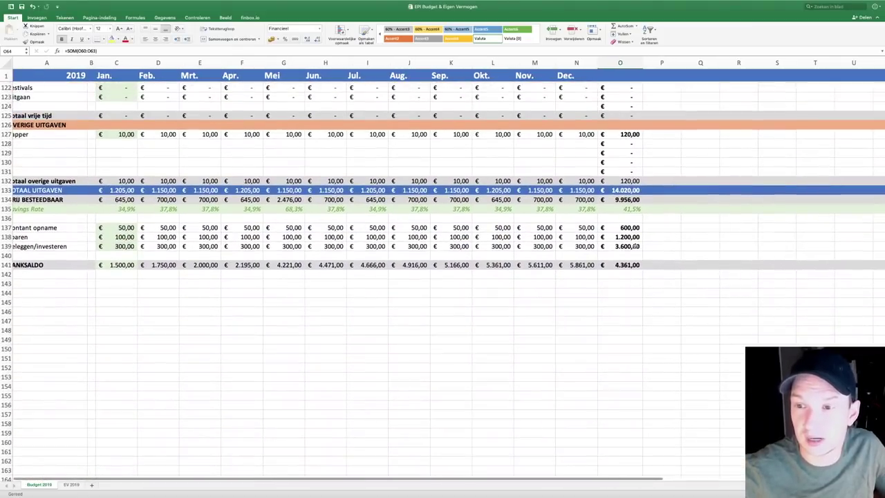
{"action": "left_click", "coordinate": [631, 190]}
{"action": "scroll", "coordinate": [631, 192], "scroll_direction": "up", "scroll_amount": 5}
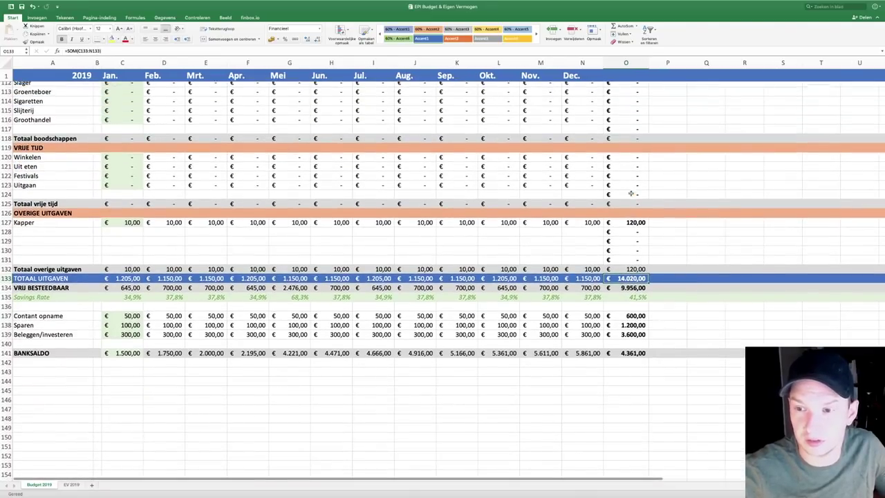
{"action": "left_click", "coordinate": [625, 288]}
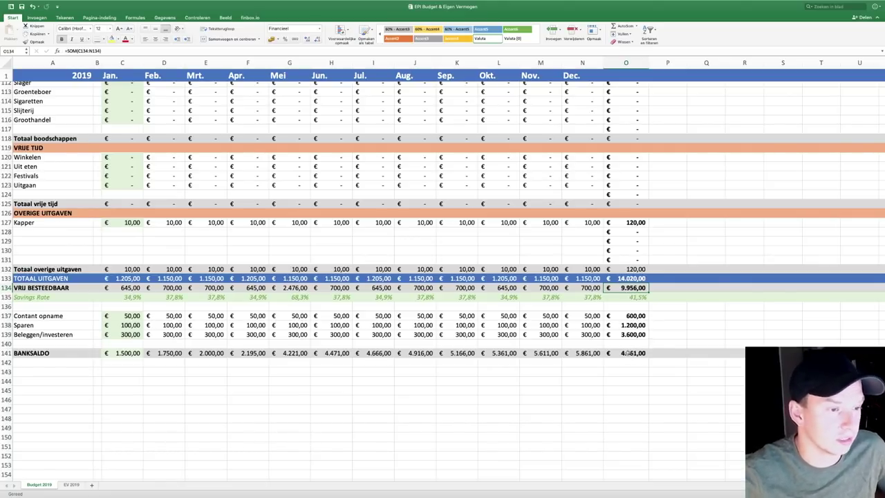
{"action": "scroll", "coordinate": [611, 329], "scroll_direction": "up", "scroll_amount": 1}
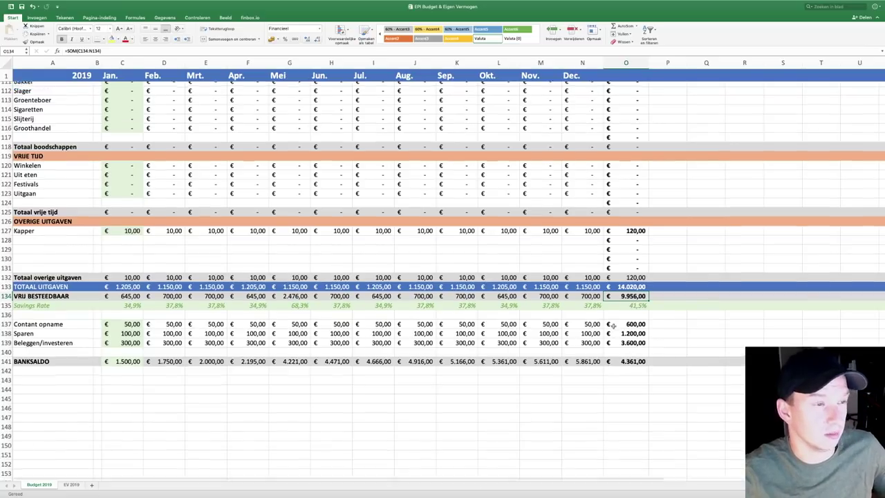
{"action": "scroll", "coordinate": [611, 329], "scroll_direction": "up", "scroll_amount": 4}
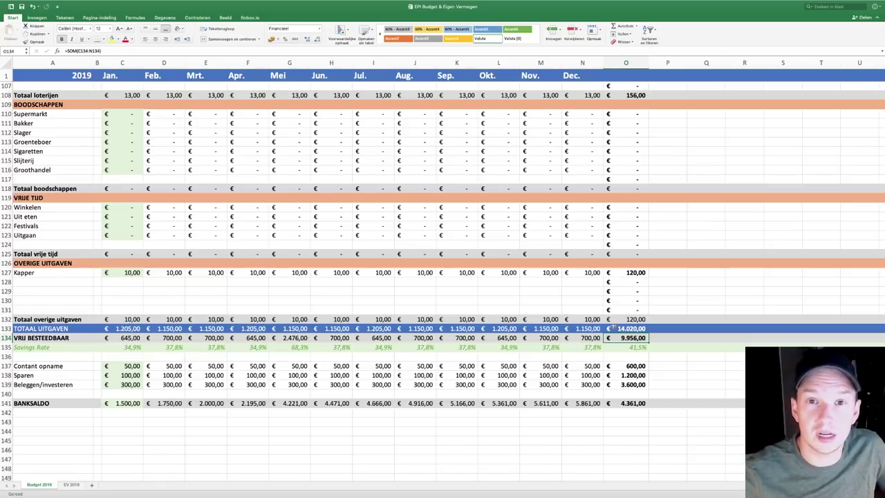
{"action": "scroll", "coordinate": [358, 250], "scroll_direction": "up", "scroll_amount": 10}
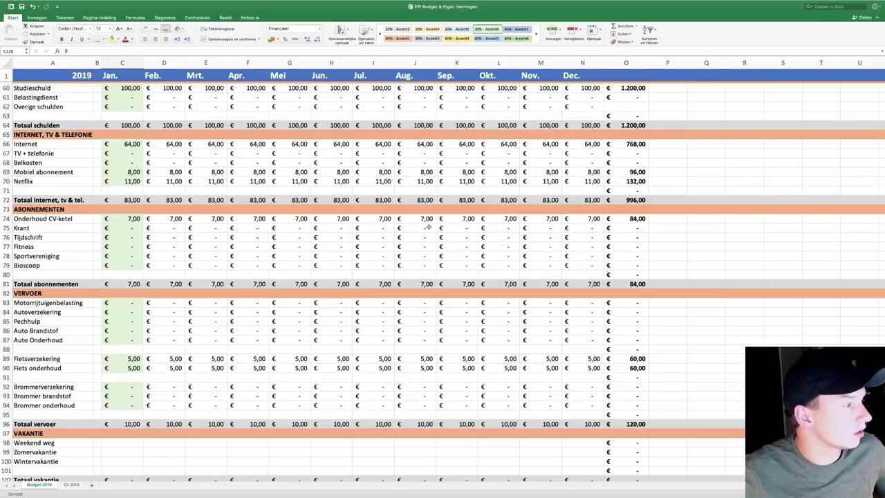
Change the Fitness amount to 30 from July onward
{"action": "left_click", "coordinate": [368, 249]}
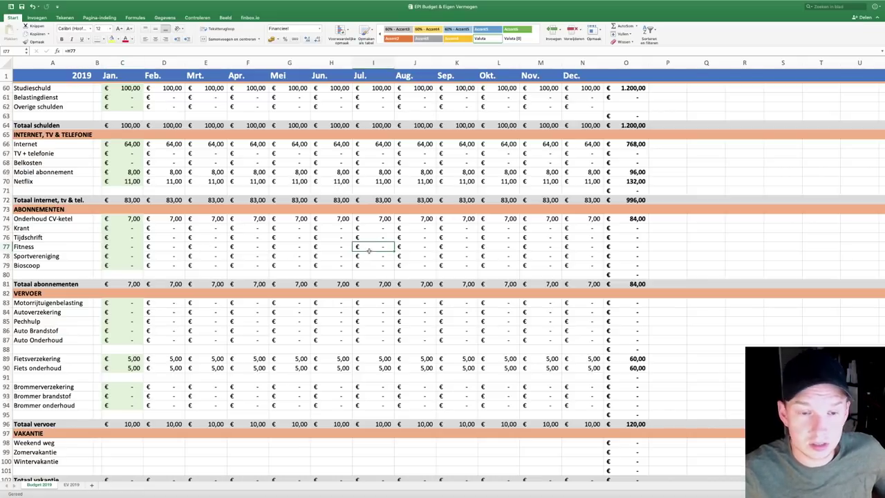
{"action": "type", "text": "30"}
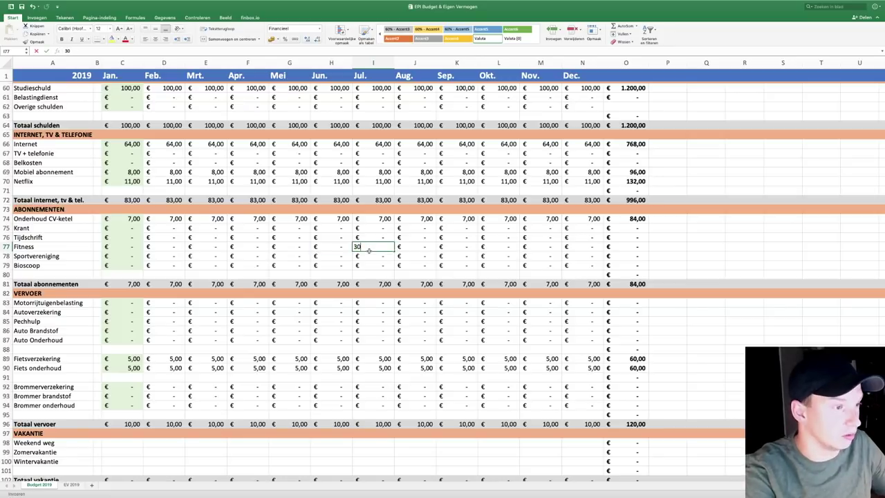
{"action": "key", "text": "Return"}
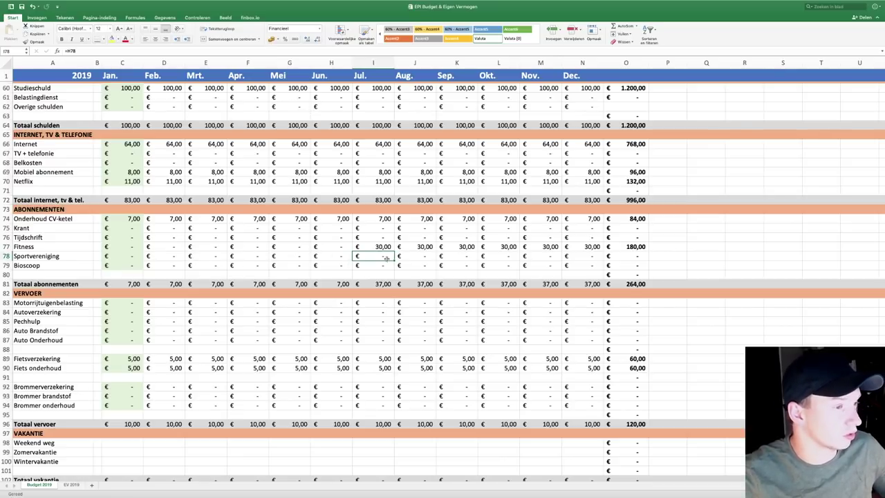
Enter 1000 for October Auto Onderhoud, clear November and set December to 0
{"action": "scroll", "coordinate": [385, 265], "scroll_direction": "down", "scroll_amount": 5}
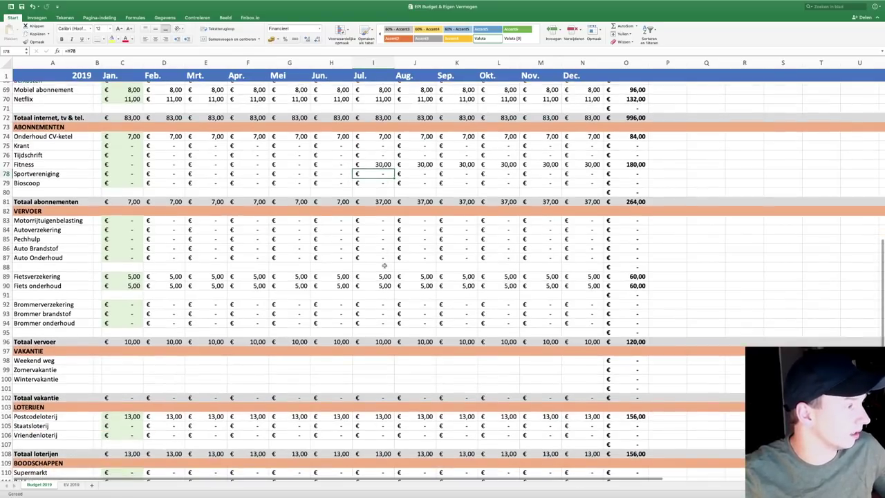
{"action": "left_click", "coordinate": [369, 259]}
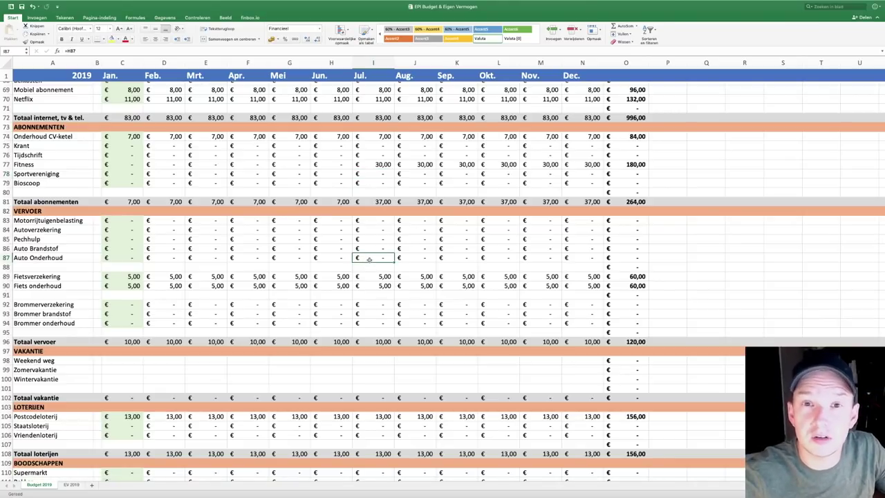
{"action": "left_click", "coordinate": [499, 260]}
{"action": "type", "text": "1000"}
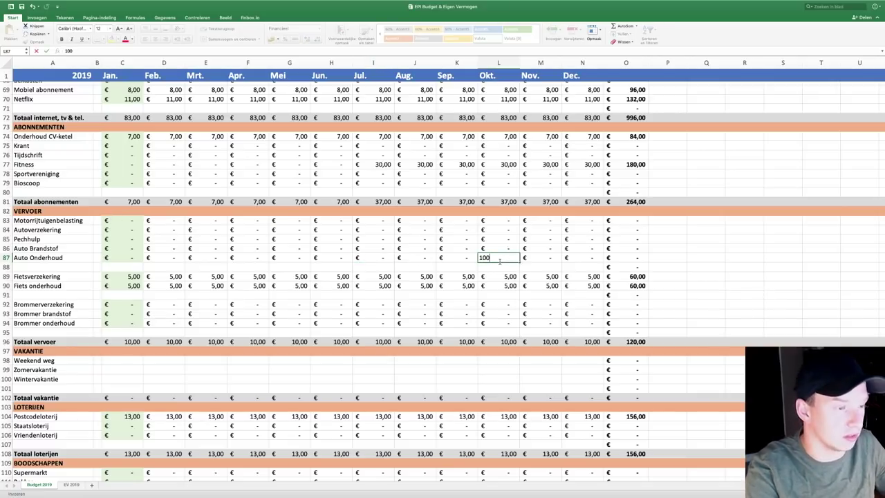
{"action": "key", "text": "Return"}
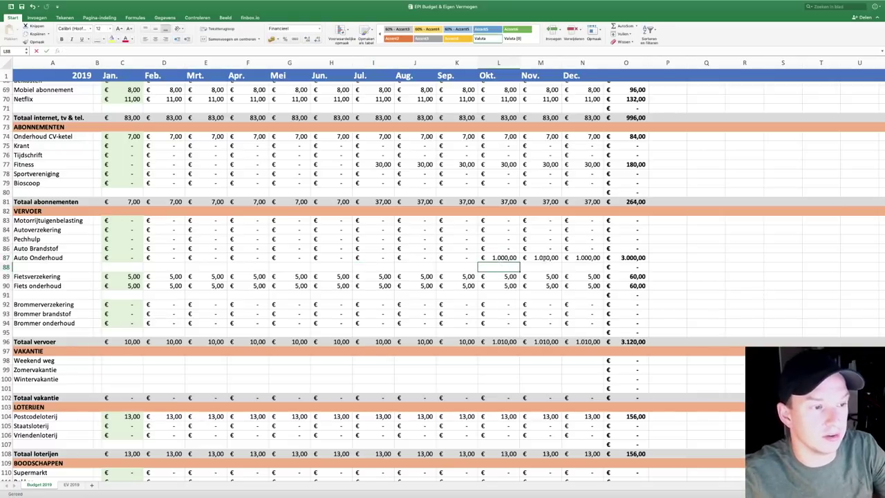
{"action": "left_click", "coordinate": [544, 257]}
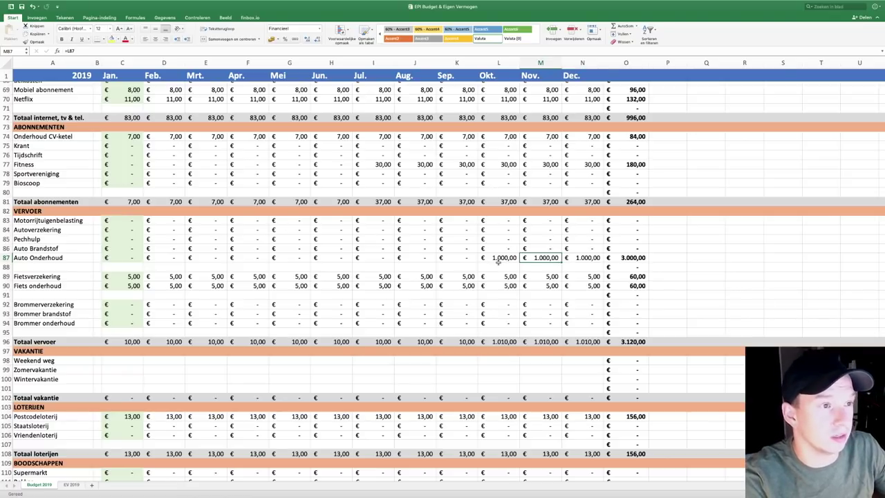
{"action": "key", "text": "Delete"}
{"action": "key", "text": "Right"}
{"action": "type", "text": "0"}
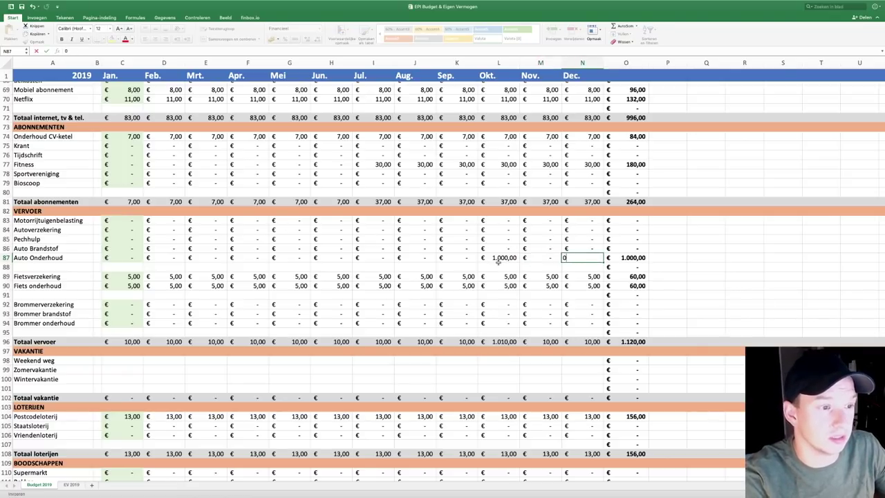
{"action": "key", "text": "Return"}
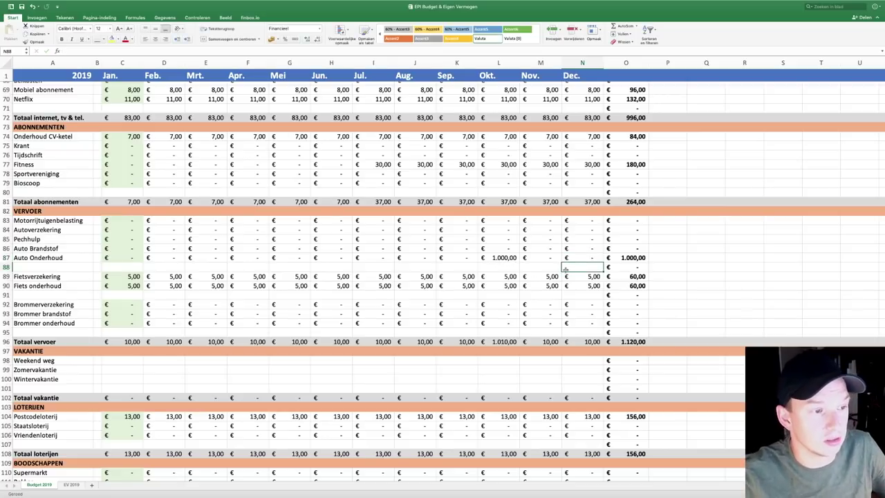
{"action": "left_click", "coordinate": [498, 260]}
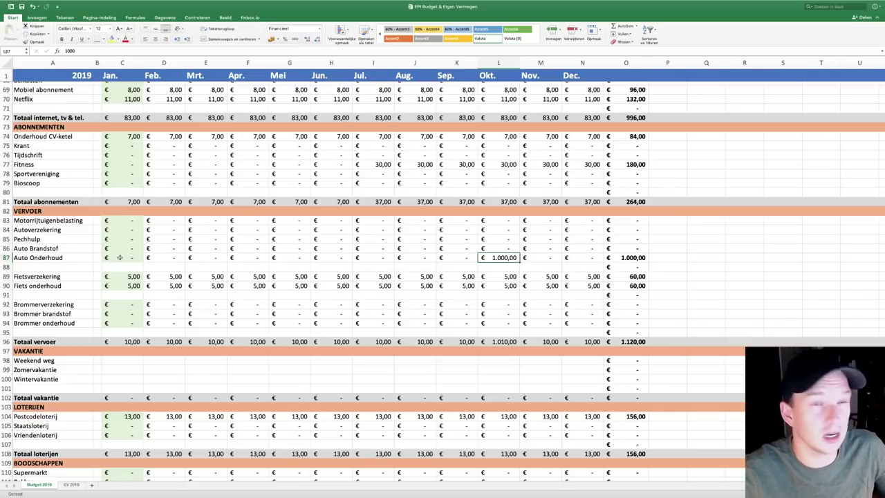
Set January Auto Onderhoud to 100 and link October's cell to September's value
{"action": "left_click", "coordinate": [119, 257]}
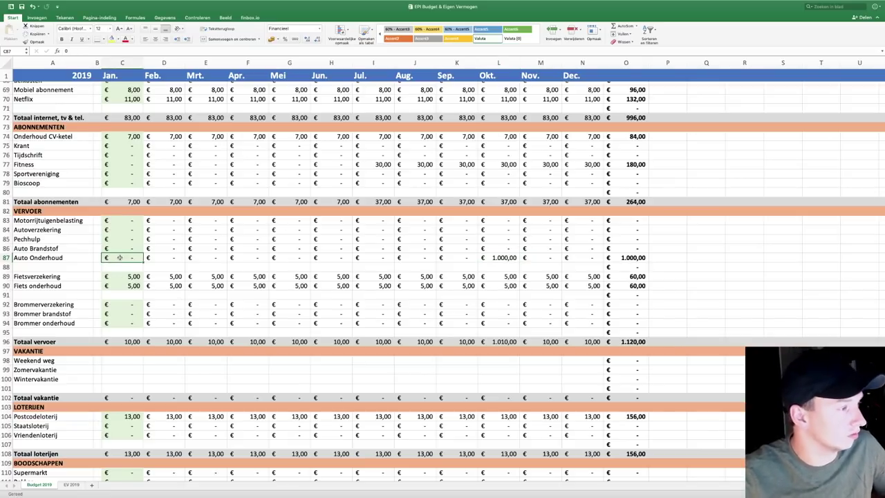
{"action": "type", "text": "100"}
{"action": "key", "text": "Tab"}
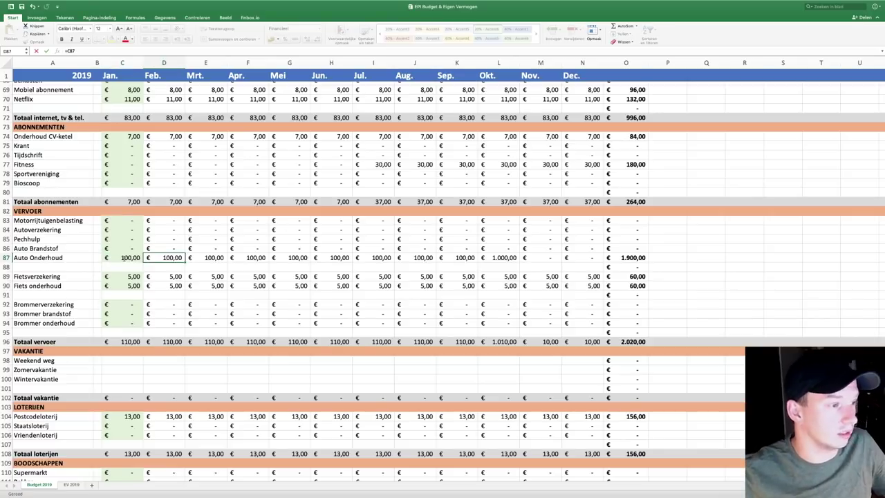
{"action": "left_click", "coordinate": [471, 258]}
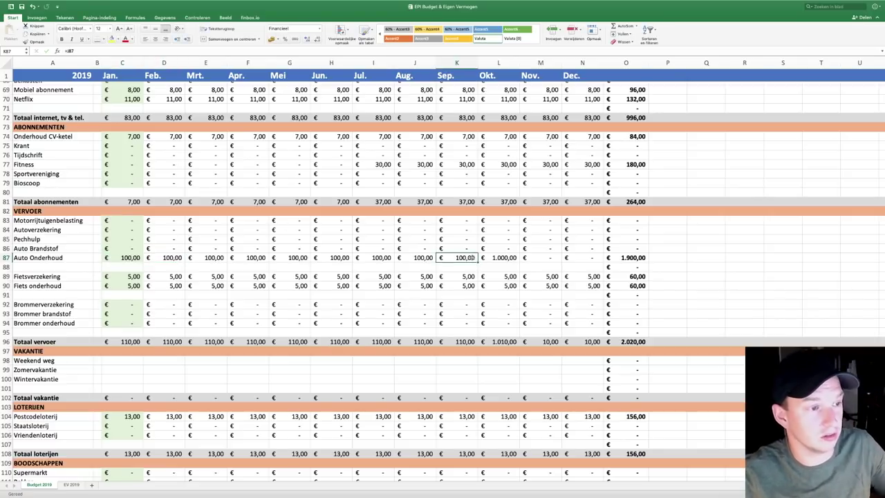
{"action": "left_click", "coordinate": [499, 258]}
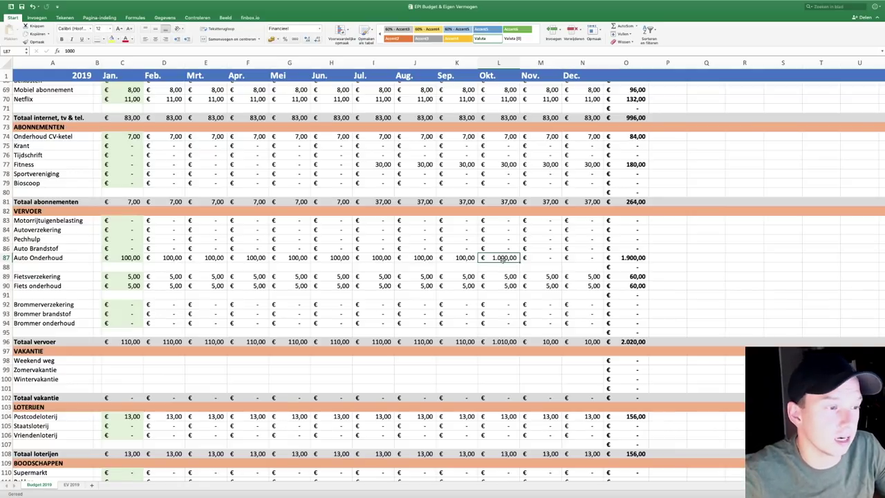
{"action": "type", "text": "="}
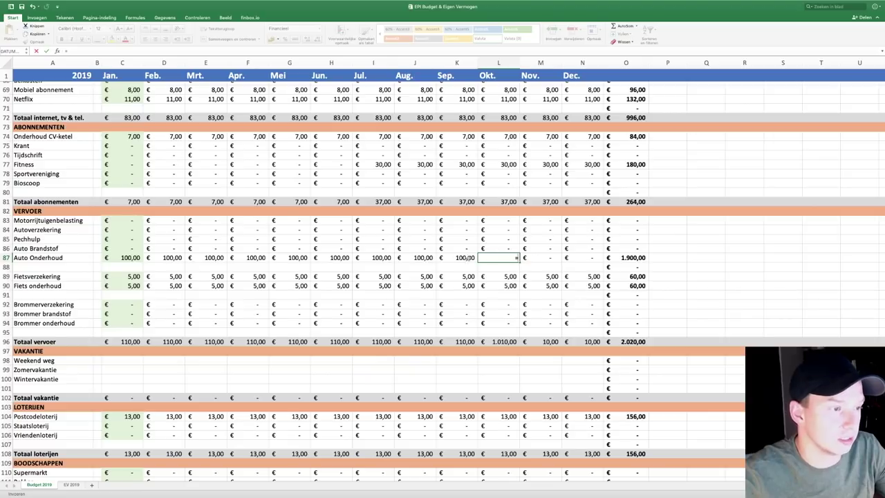
{"action": "left_click", "coordinate": [462, 258]}
{"action": "key", "text": "Return"}
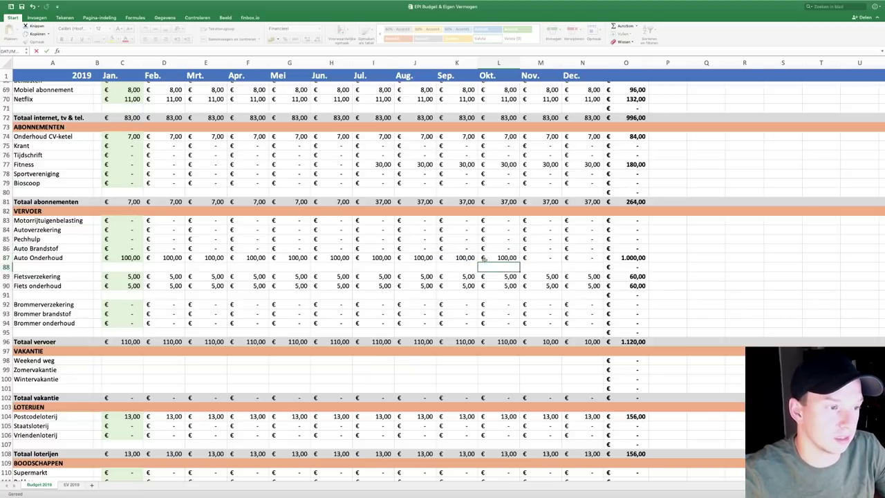
Copy October's Auto Onderhoud amount into November and December, then check the 1.200,00 yearly total
{"action": "left_click", "coordinate": [507, 258]}
{"action": "key", "text": "ctrl+c"}
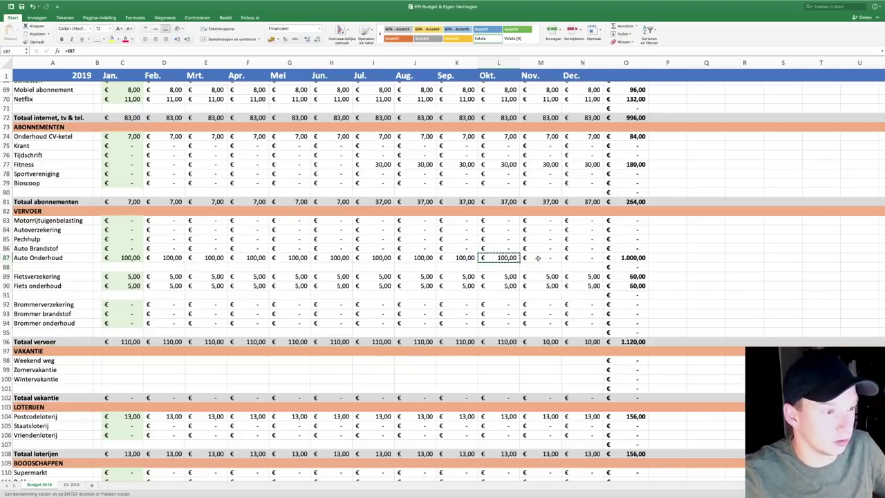
{"action": "left_click", "coordinate": [539, 257]}
{"action": "key", "text": "ctrl+v"}
{"action": "left_click", "coordinate": [579, 257]}
{"action": "key", "text": "ctrl+v"}
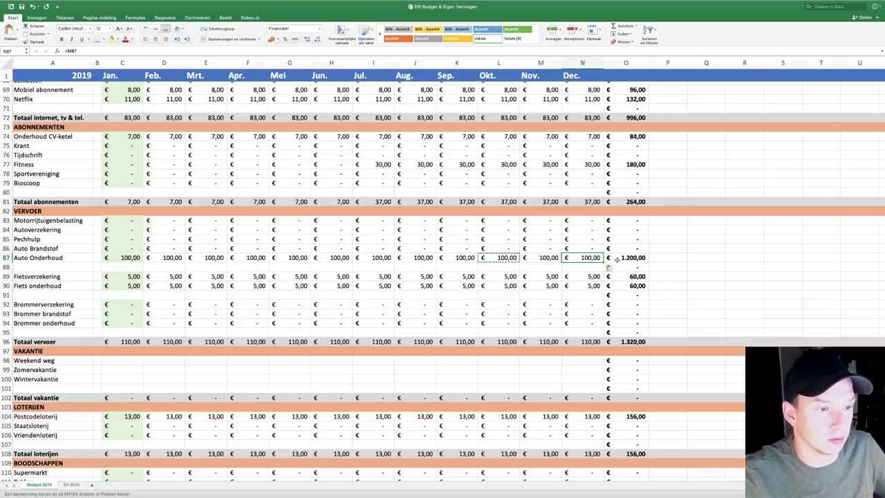
{"action": "left_click", "coordinate": [617, 258]}
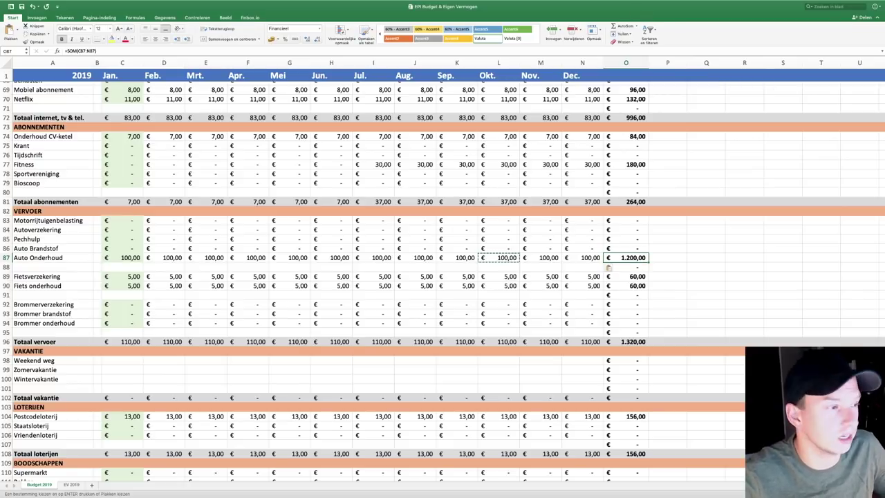
{"action": "left_click", "coordinate": [439, 155]}
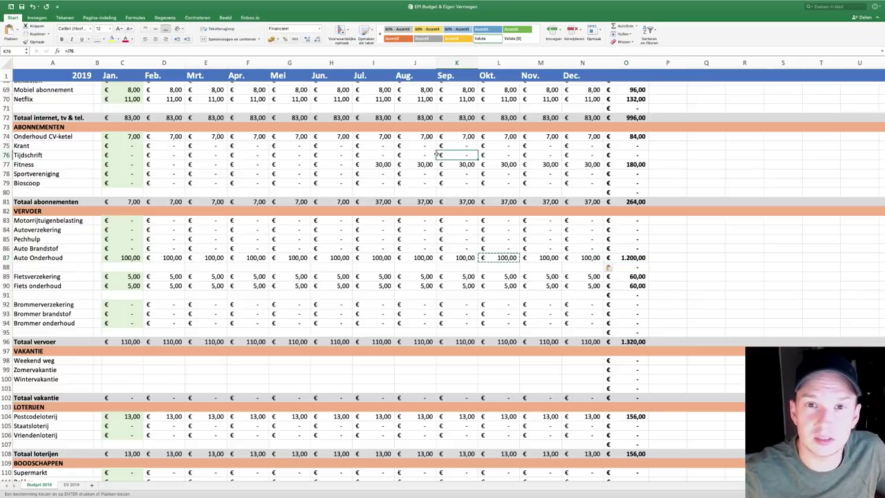
{"action": "scroll", "coordinate": [438, 155], "scroll_direction": "up", "scroll_amount": 10}
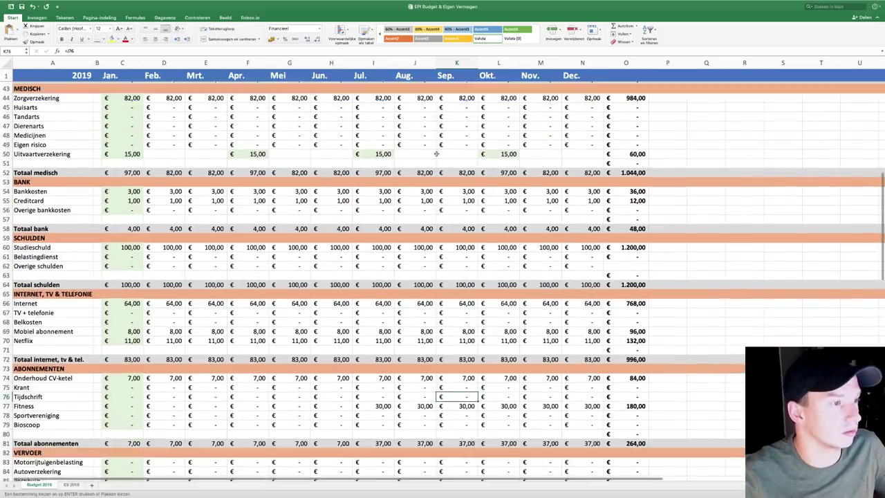
{"action": "scroll", "coordinate": [438, 155], "scroll_direction": "up", "scroll_amount": 10}
{"action": "scroll", "coordinate": [436, 154], "scroll_direction": "up", "scroll_amount": 5}
{"action": "scroll", "coordinate": [437, 153], "scroll_direction": "up", "scroll_amount": 2}
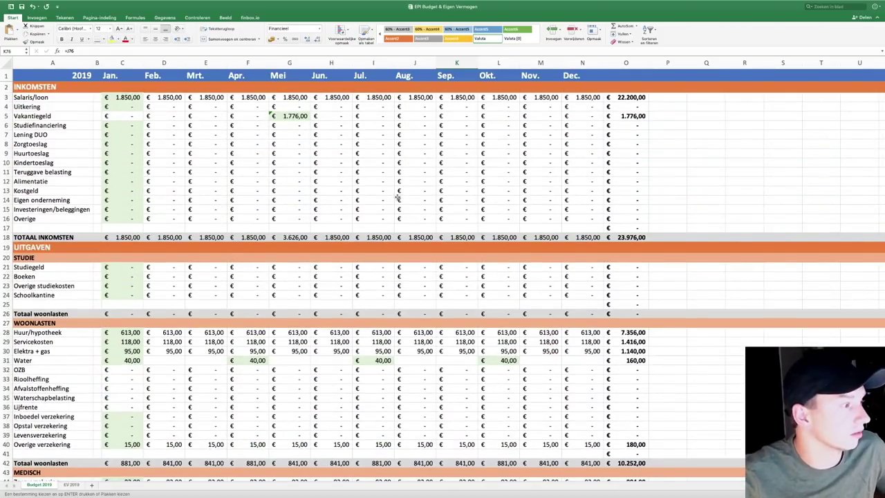
{"action": "scroll", "coordinate": [311, 205], "scroll_direction": "down", "scroll_amount": 2}
{"action": "scroll", "coordinate": [220, 212], "scroll_direction": "down", "scroll_amount": 8}
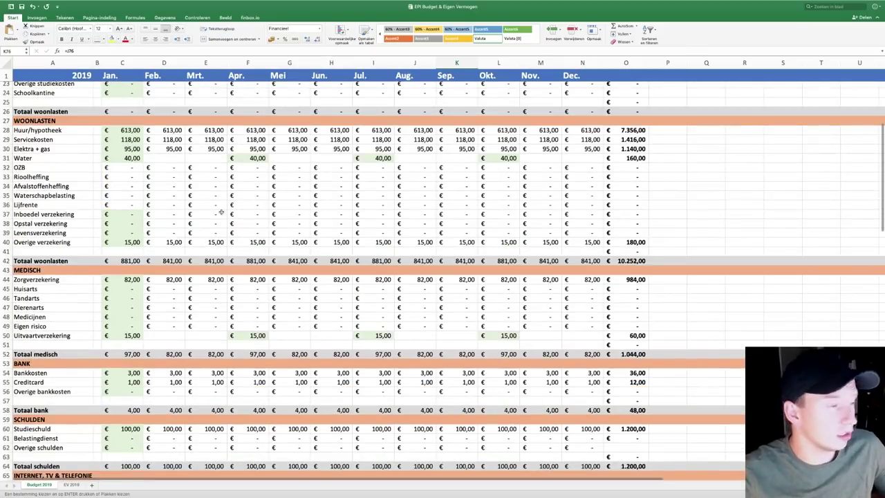
{"action": "scroll", "coordinate": [147, 313], "scroll_direction": "down", "scroll_amount": 4}
{"action": "scroll", "coordinate": [147, 313], "scroll_direction": "down", "scroll_amount": 4}
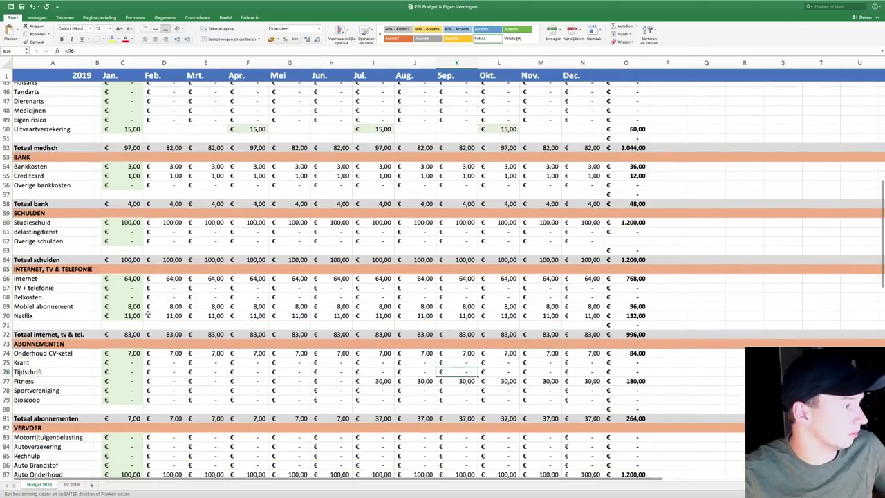
{"action": "scroll", "coordinate": [148, 313], "scroll_direction": "down", "scroll_amount": 5}
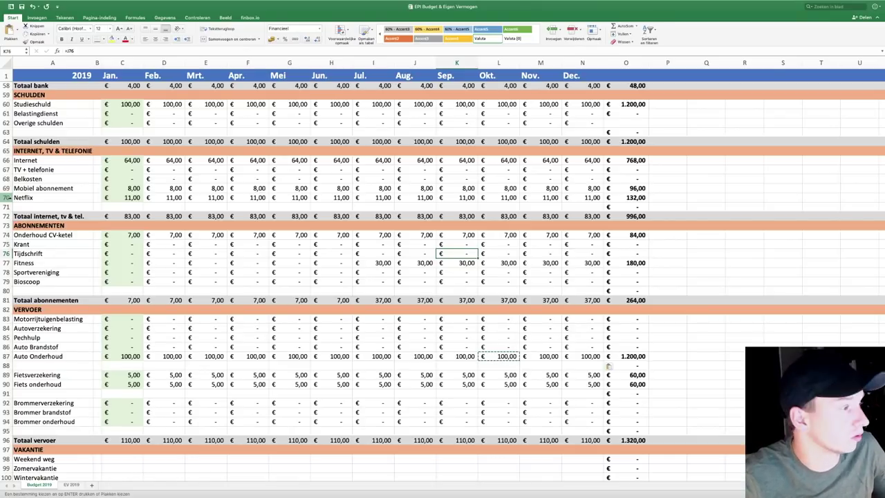
Insert a new row above Netflix labelled Videoland with 10 per month
{"action": "right_click", "coordinate": [7, 197]}
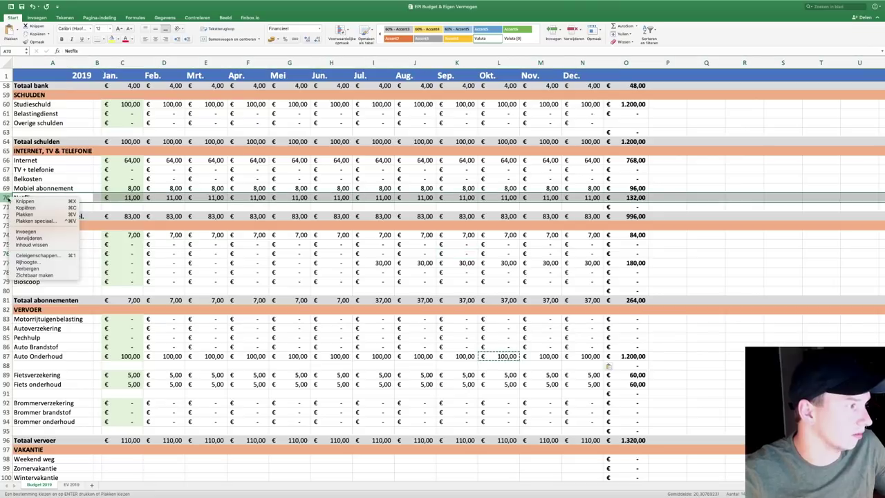
{"action": "left_click", "coordinate": [36, 235]}
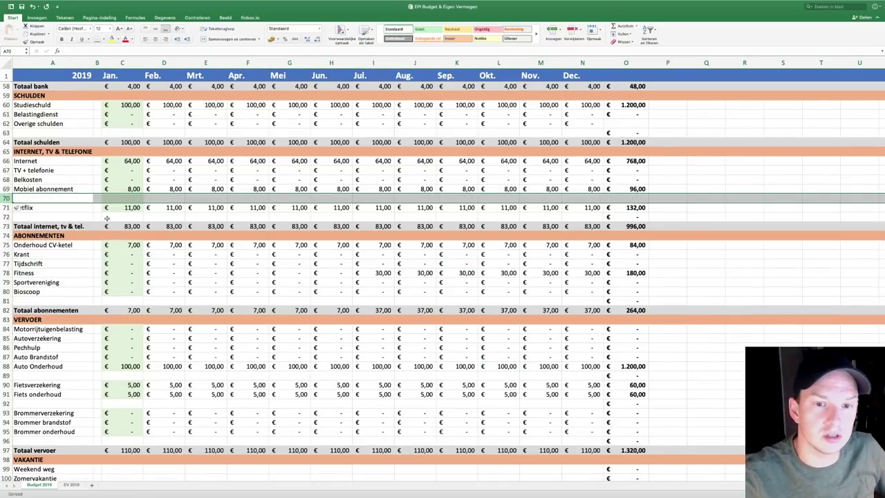
{"action": "left_click", "coordinate": [120, 224]}
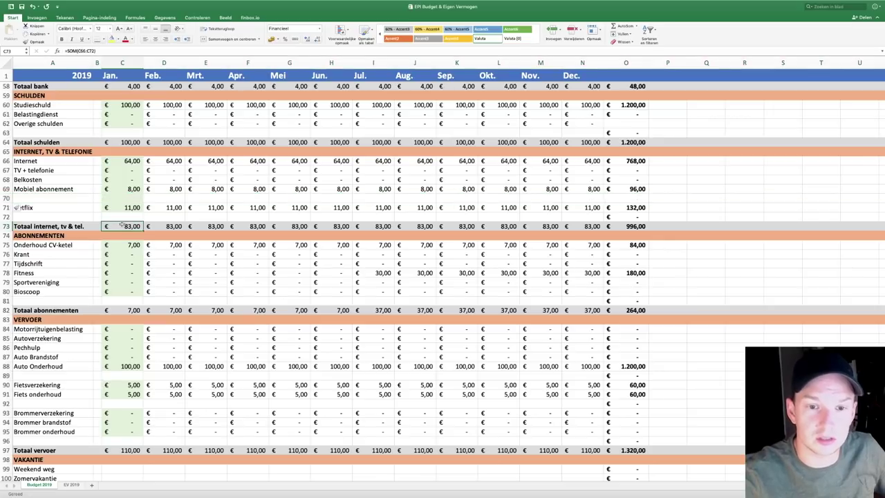
{"action": "left_click", "coordinate": [49, 196]}
{"action": "type", "text": "V"}
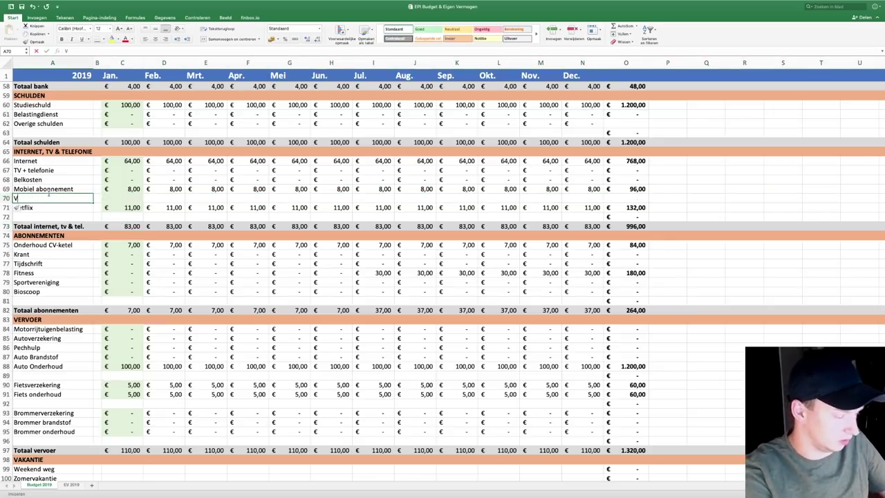
{"action": "type", "text": "ideoland"}
{"action": "key", "text": "Tab"}
{"action": "key", "text": "Tab"}
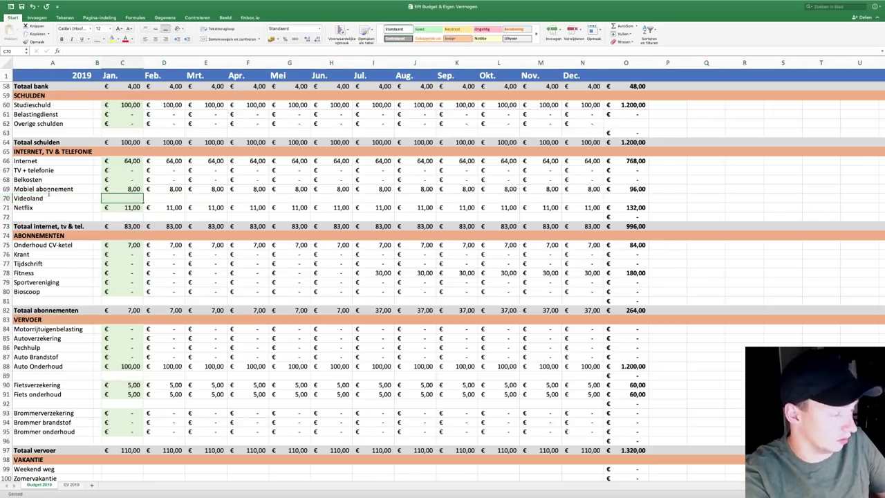
{"action": "type", "text": "10"}
{"action": "key", "text": "Return"}
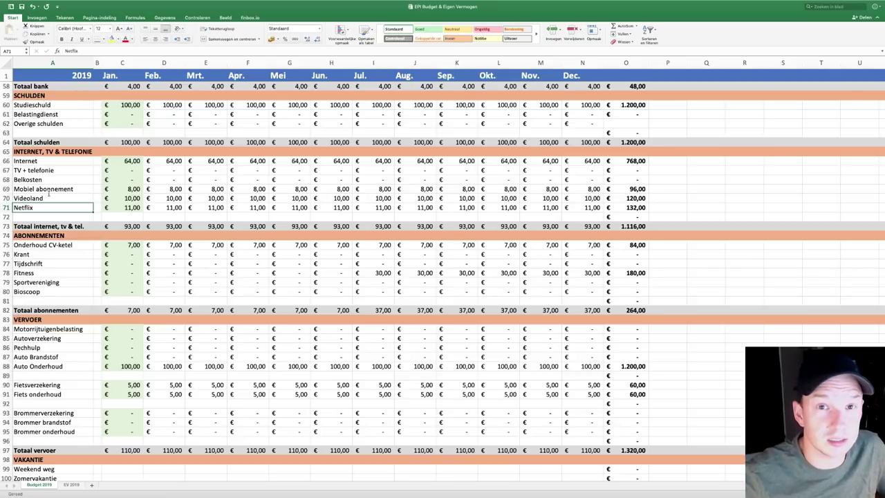
{"action": "scroll", "coordinate": [48, 195], "scroll_direction": "down", "scroll_amount": 10}
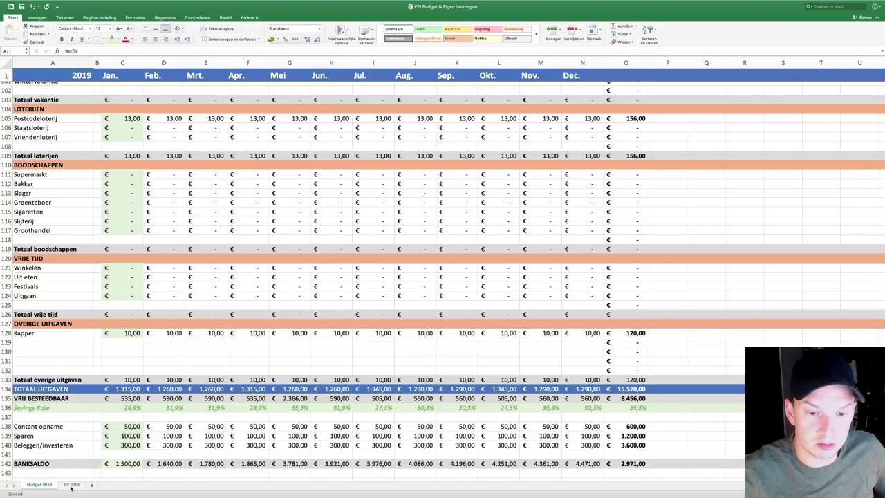
Open the EV 2019 sheet and point out the 1 jan., 1 apr., 1 jul., 1 okt. and 31 dec. columns
{"action": "left_click", "coordinate": [71, 485]}
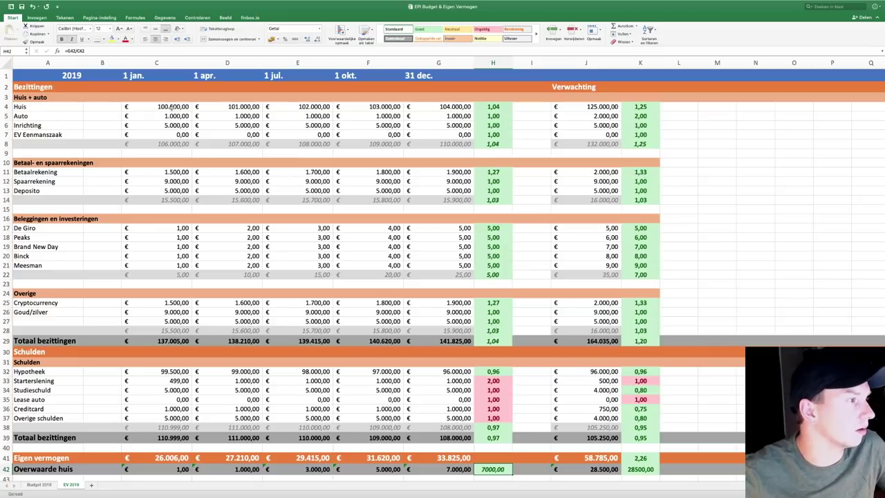
{"action": "left_click", "coordinate": [169, 61]}
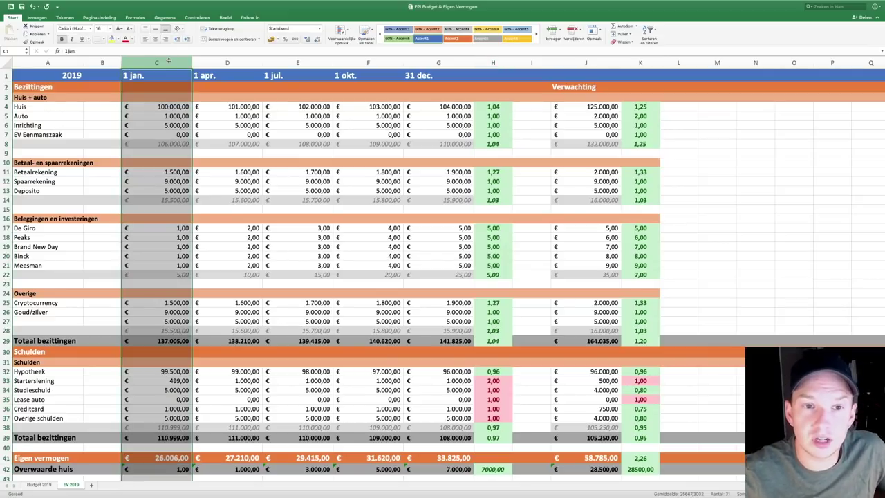
{"action": "left_click_drag", "start_coordinate": [169, 60], "coordinate": [209, 67]}
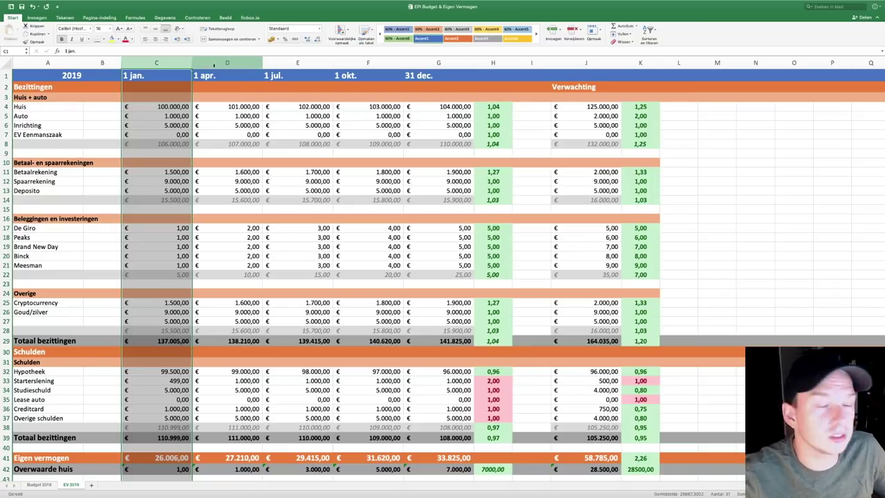
{"action": "left_click", "coordinate": [213, 63]}
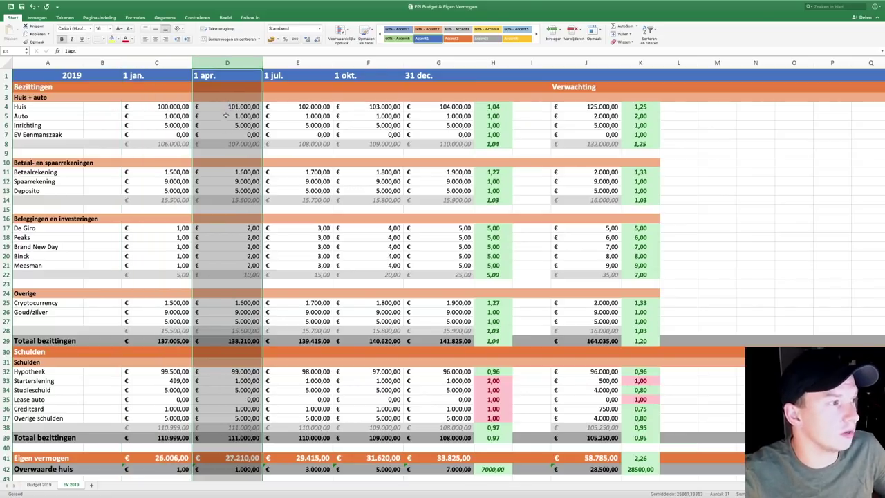
{"action": "left_click", "coordinate": [298, 63]}
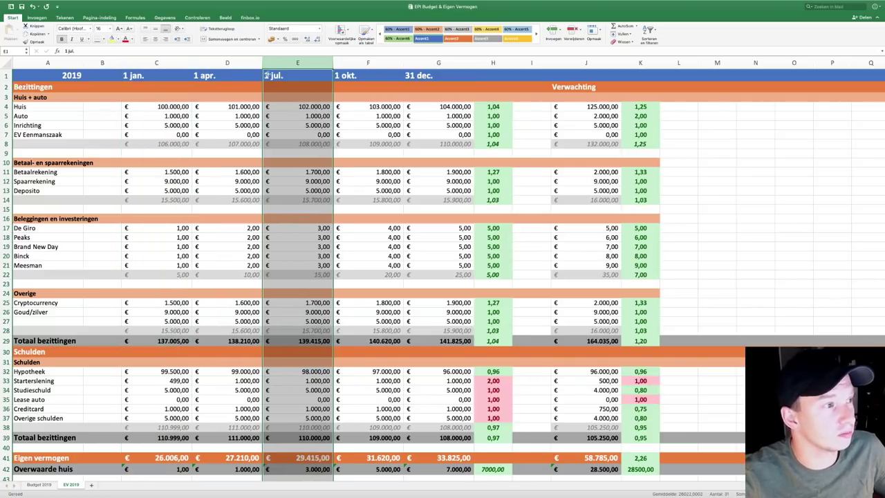
{"action": "left_click", "coordinate": [356, 64]}
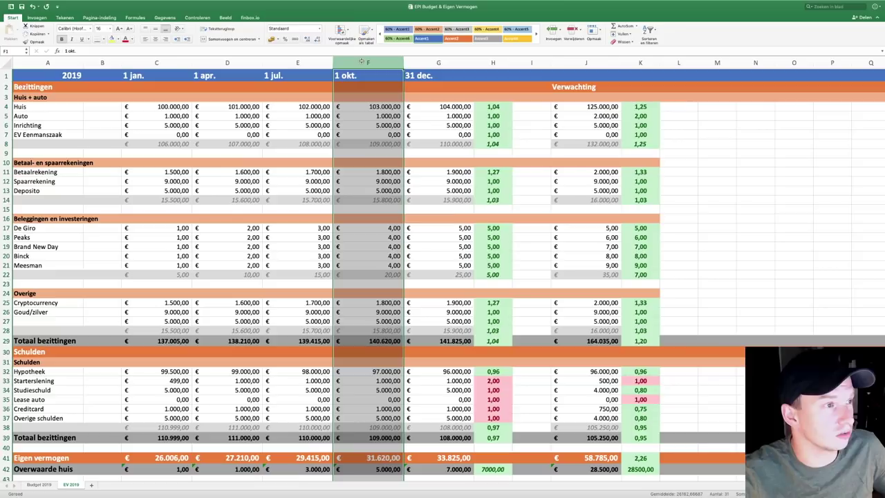
{"action": "left_click", "coordinate": [430, 64]}
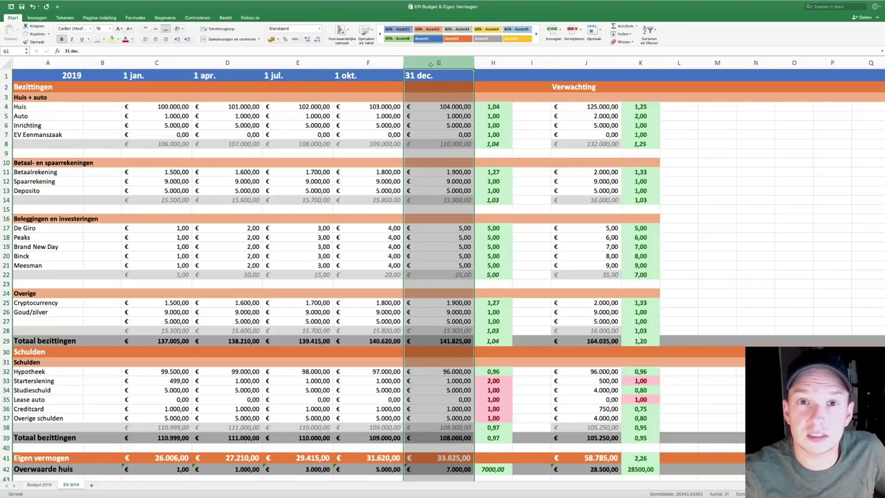
{"action": "left_click", "coordinate": [461, 107]}
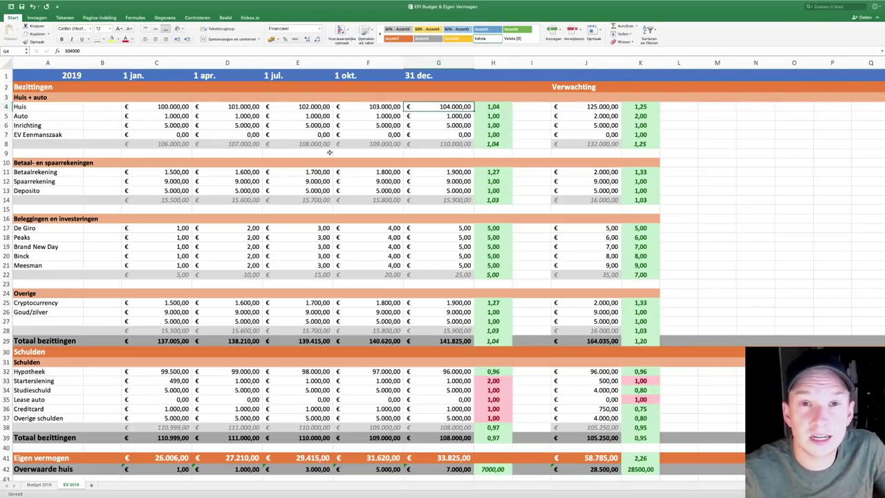
{"action": "left_click", "coordinate": [582, 109]}
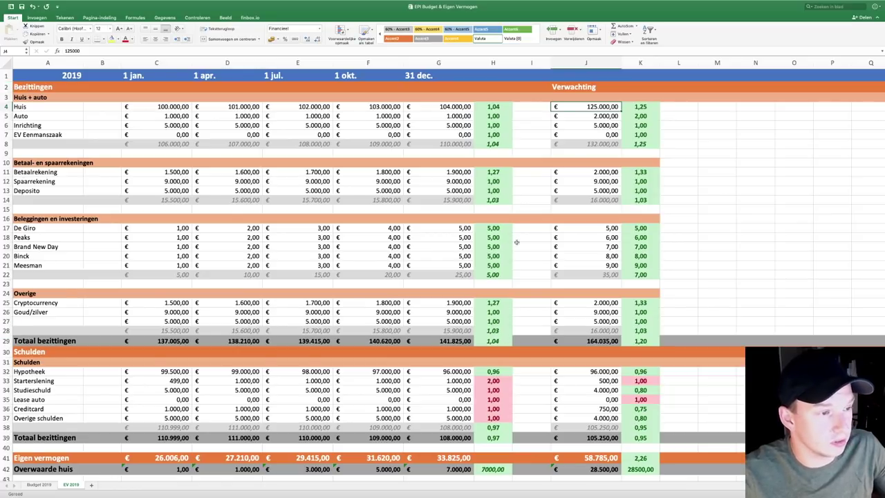
{"action": "left_click", "coordinate": [520, 108]}
{"action": "left_click", "coordinate": [505, 106]}
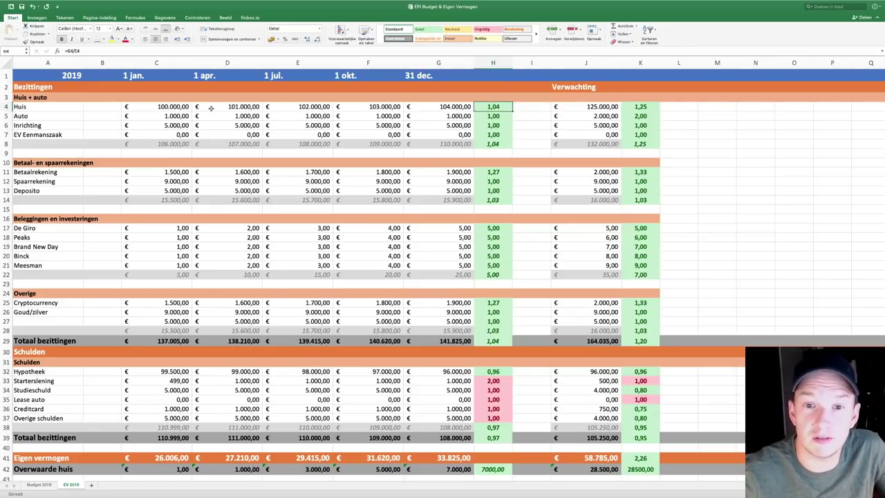
{"action": "double_click", "coordinate": [506, 108]}
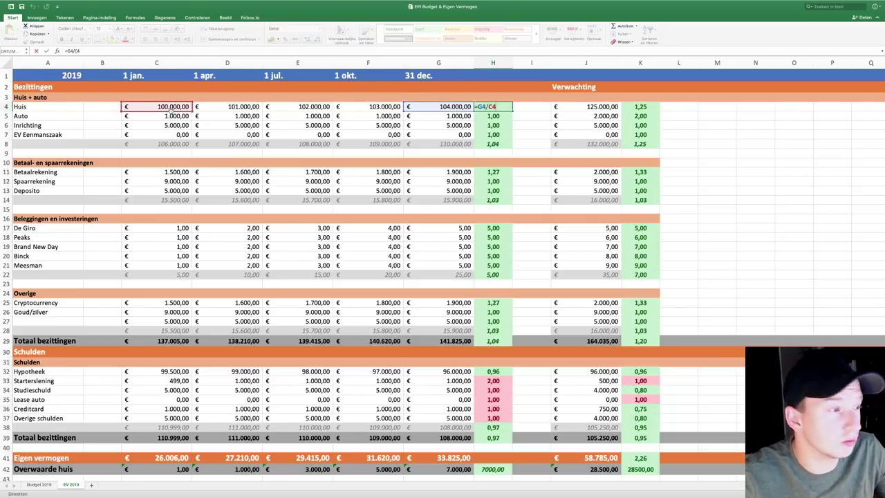
{"action": "key", "text": "Return"}
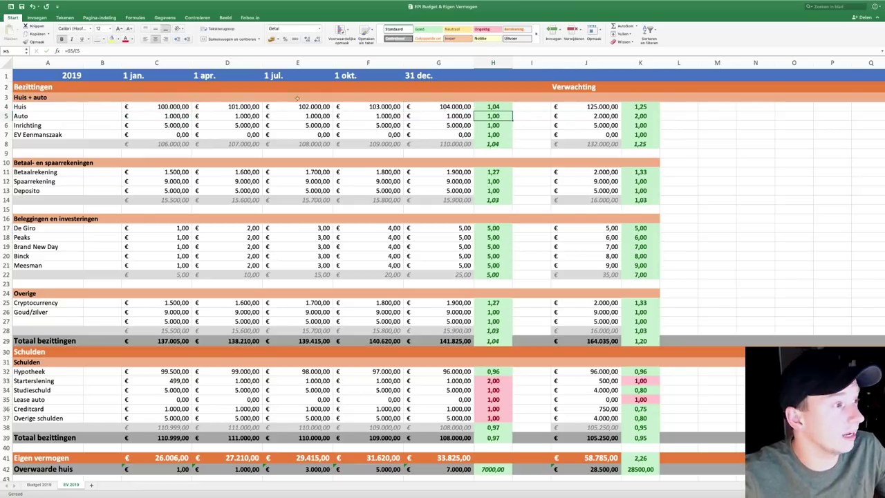
{"action": "left_click", "coordinate": [507, 107]}
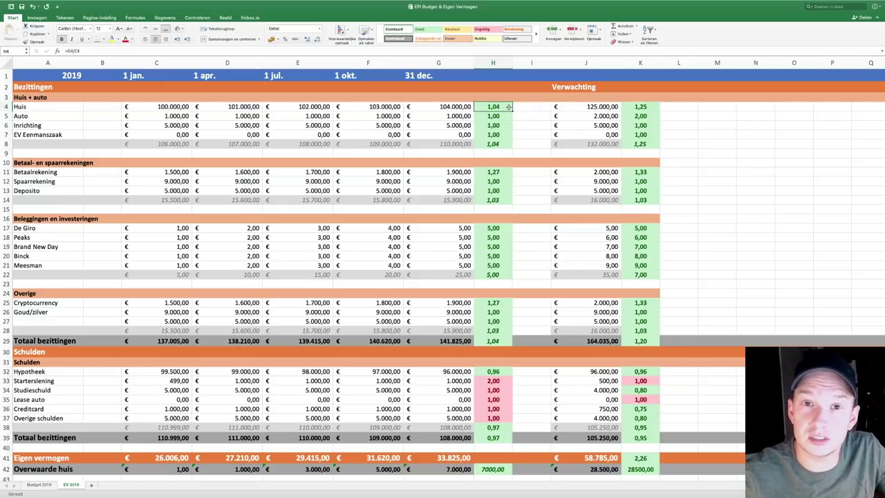
{"action": "left_click", "coordinate": [443, 107]}
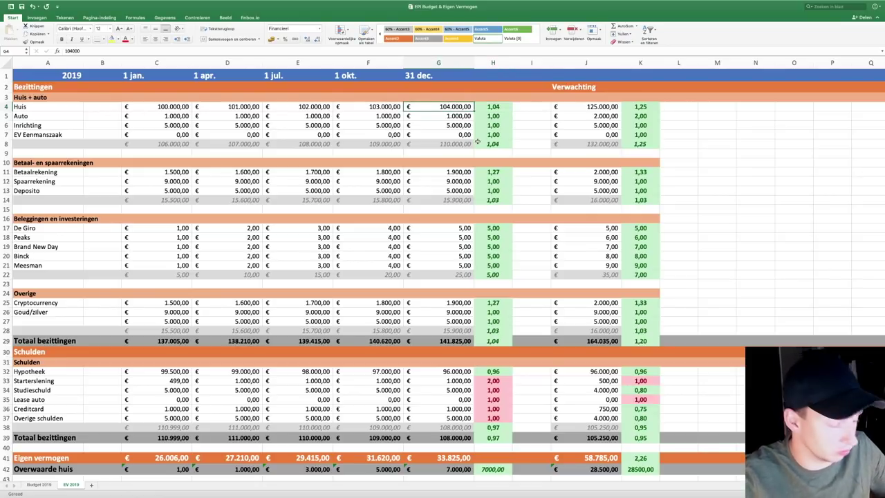
Enter 90000 as the house's 31 dec. value and check its 0,90 growth ratio
{"action": "type", "text": "90000"}
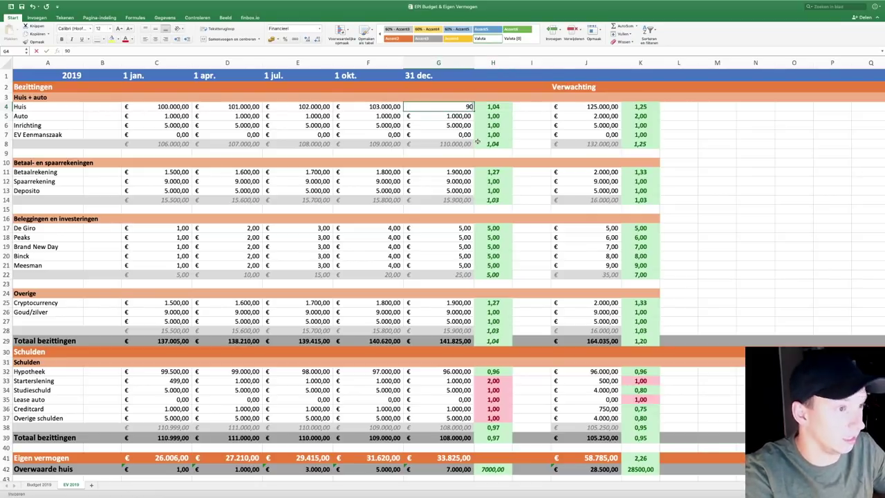
{"action": "key", "text": "Return"}
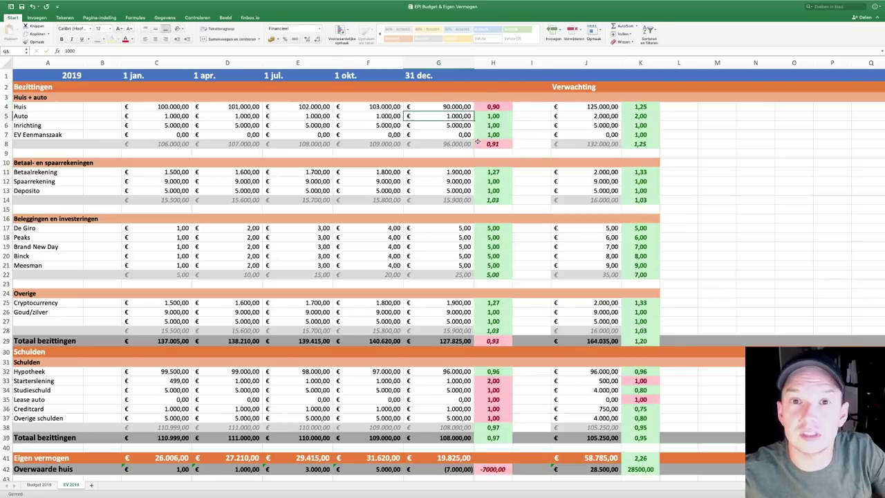
{"action": "left_click", "coordinate": [507, 108]}
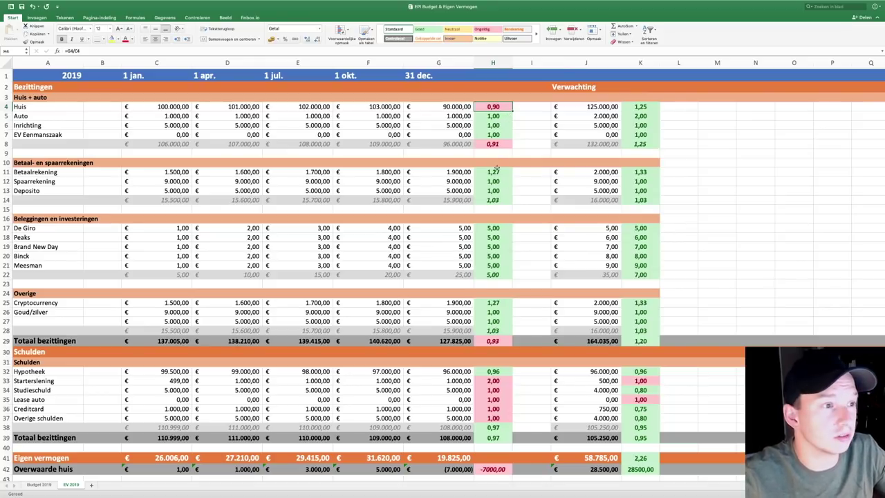
{"action": "left_click", "coordinate": [491, 371]}
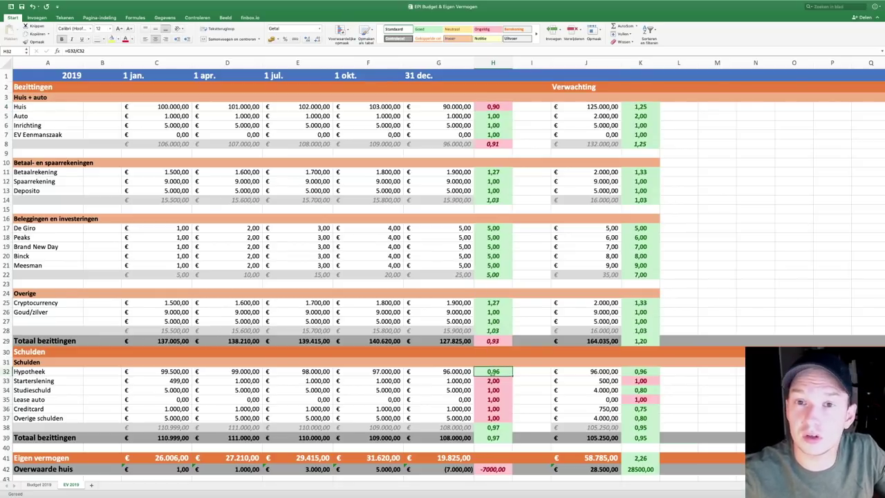
{"action": "scroll", "coordinate": [493, 371], "scroll_direction": "down", "scroll_amount": 2}
{"action": "scroll", "coordinate": [493, 371], "scroll_direction": "down", "scroll_amount": 5}
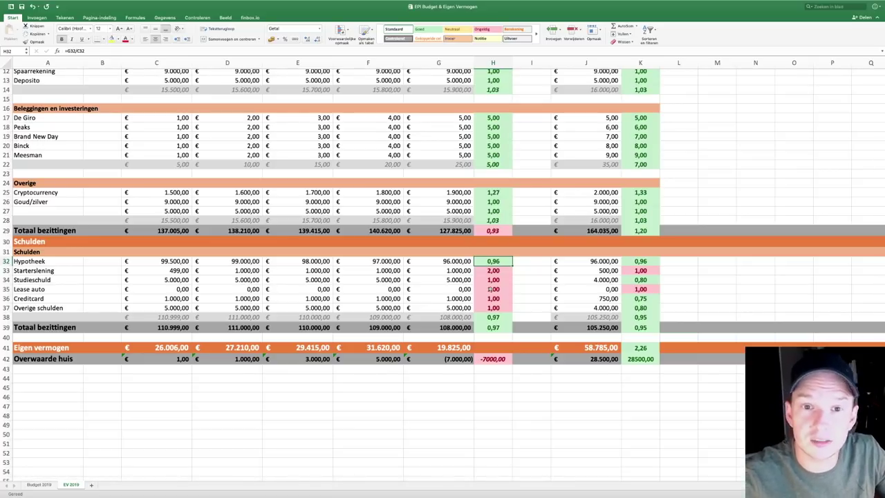
{"action": "left_click", "coordinate": [492, 271]}
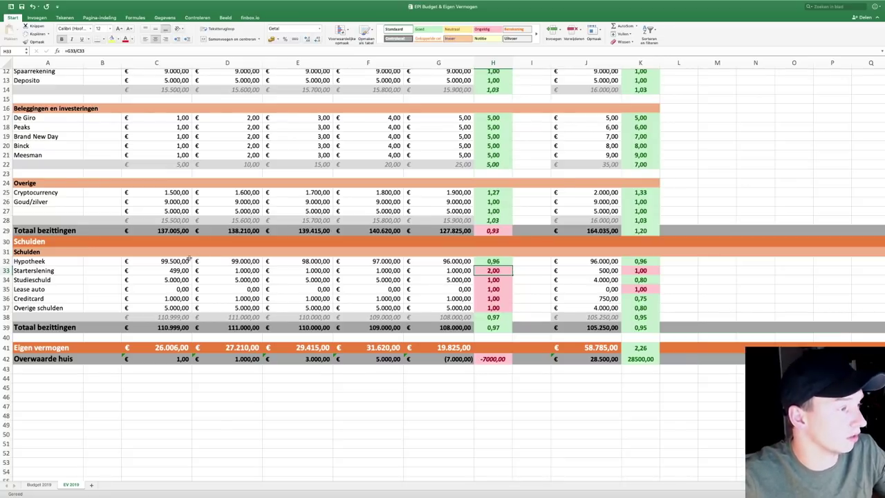
{"action": "left_click", "coordinate": [174, 262]}
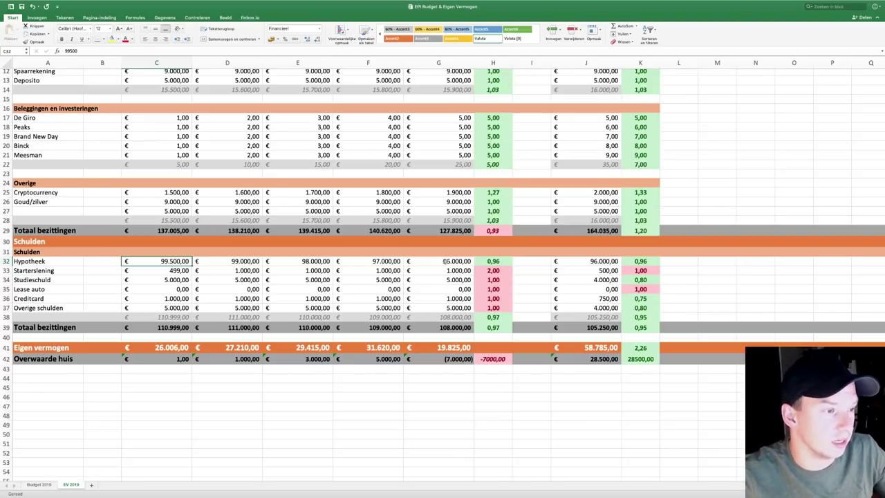
{"action": "left_click", "coordinate": [495, 262]}
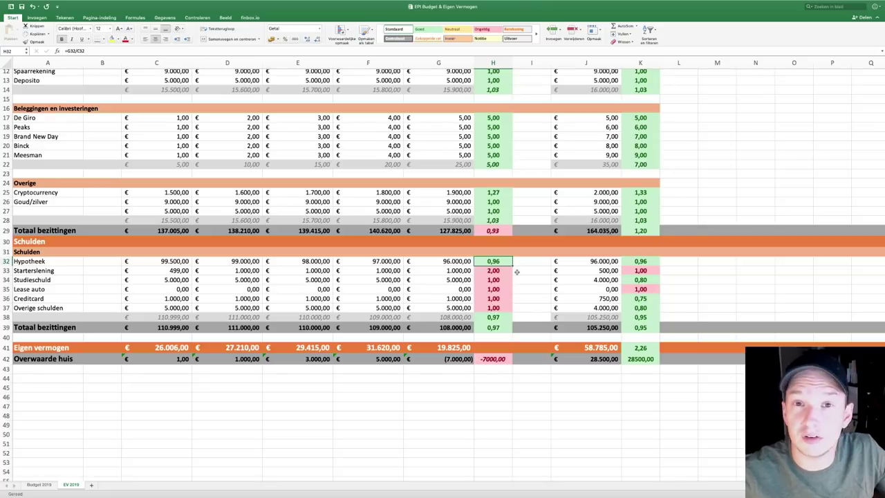
{"action": "left_click", "coordinate": [161, 271]}
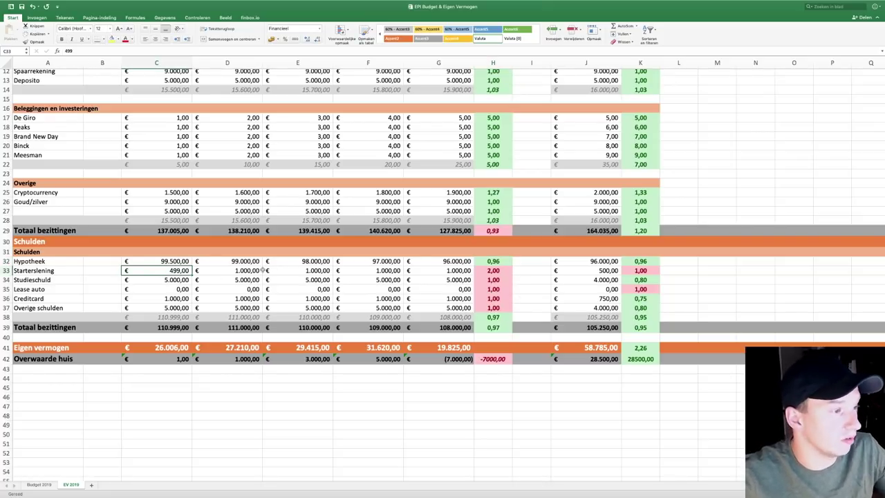
{"action": "left_click", "coordinate": [468, 271]}
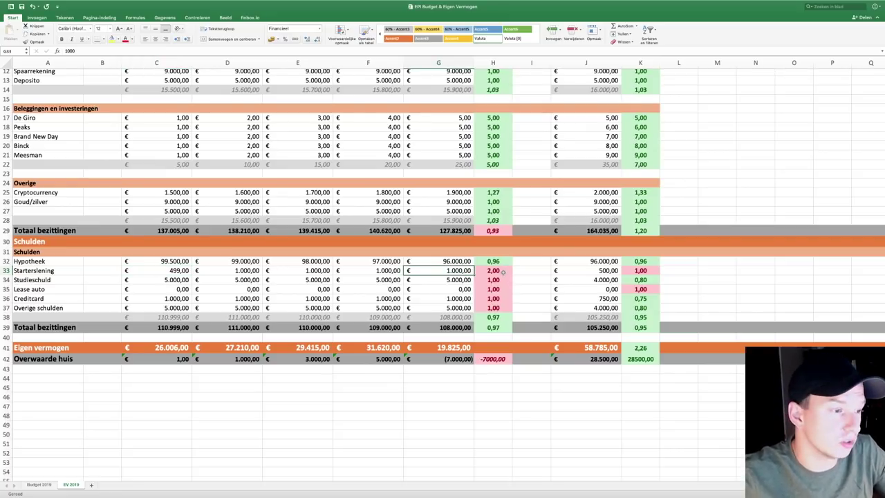
{"action": "left_click", "coordinate": [498, 327]}
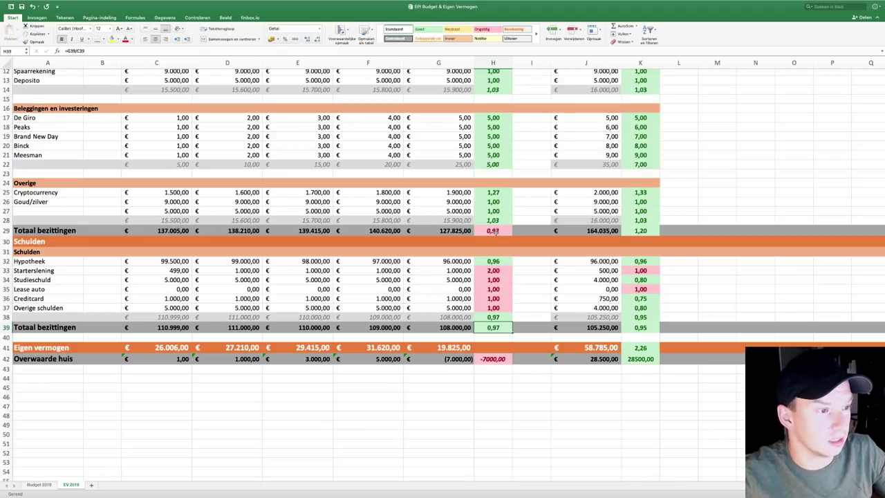
{"action": "left_click", "coordinate": [495, 233]}
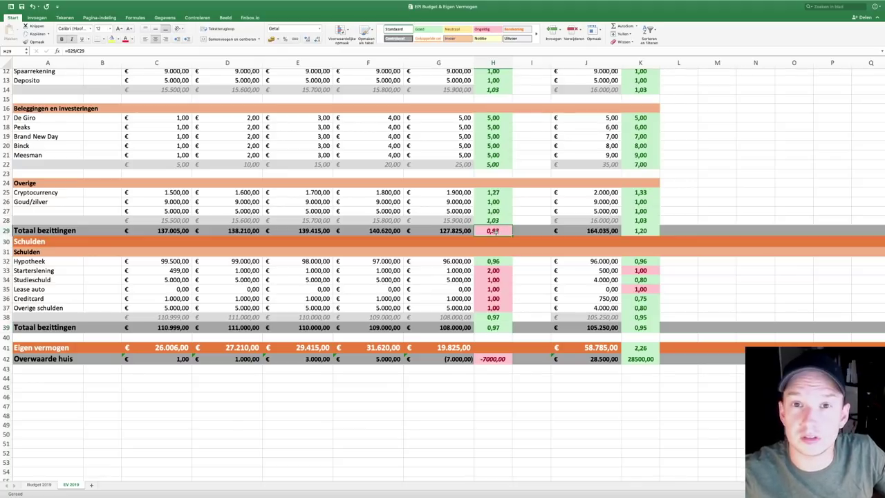
Set the house's 31 dec. value back to 104000
{"action": "scroll", "coordinate": [497, 234], "scroll_direction": "up", "scroll_amount": 5}
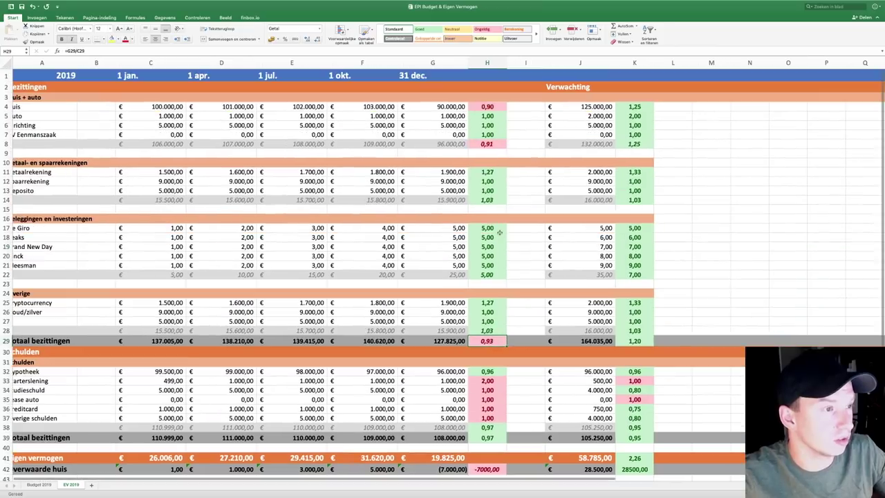
{"action": "left_click", "coordinate": [454, 107]}
{"action": "type", "text": "104000"}
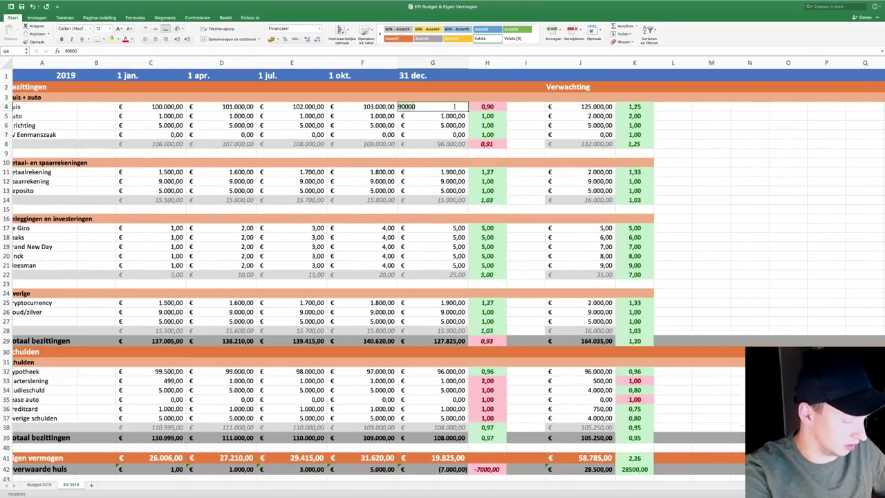
{"action": "key", "text": "Return"}
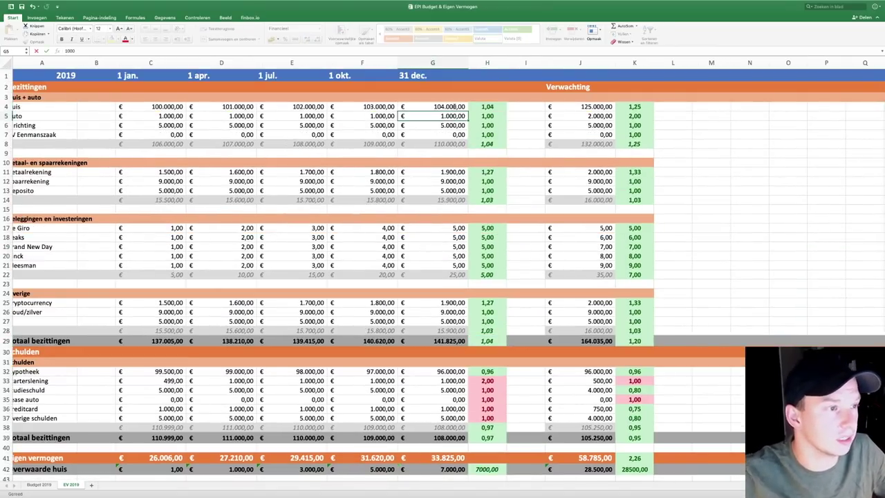
Copy the total assets growth-ratio formula into the Eigen vermogen row, giving 1,30, and review its formula
{"action": "scroll", "coordinate": [484, 260], "scroll_direction": "down", "scroll_amount": 2}
{"action": "left_click", "coordinate": [492, 298]}
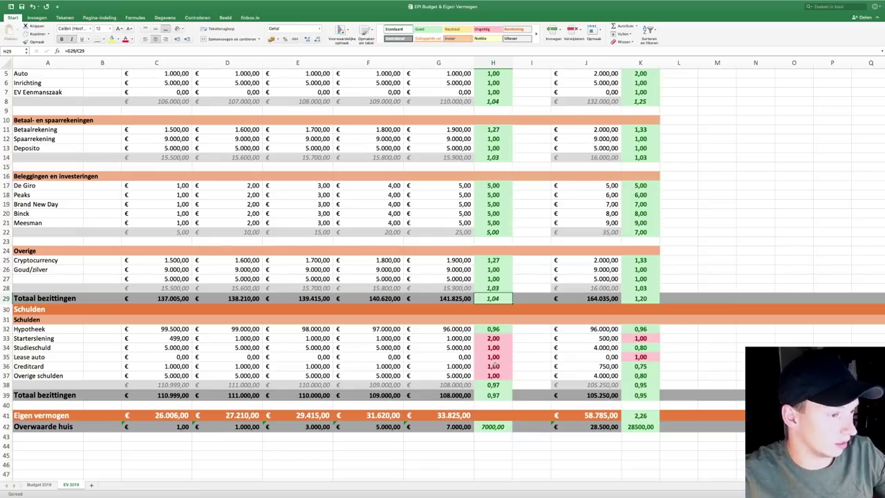
{"action": "left_click", "coordinate": [485, 401]}
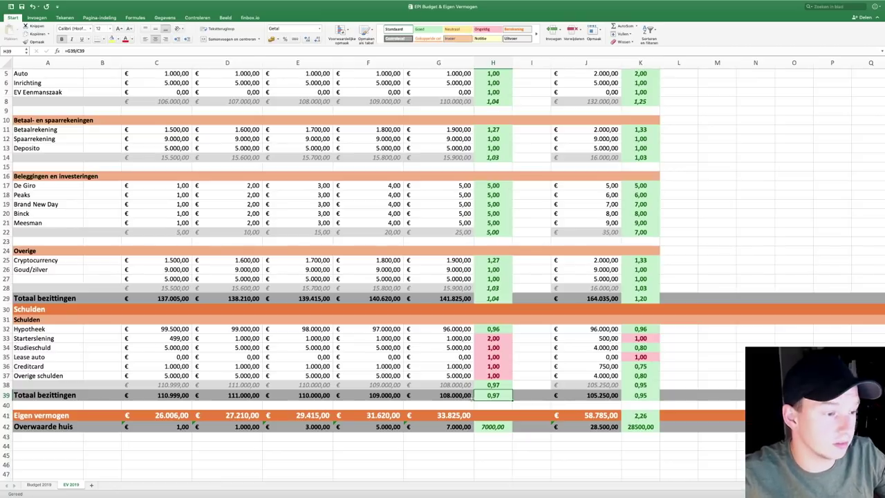
{"action": "left_click", "coordinate": [486, 414]}
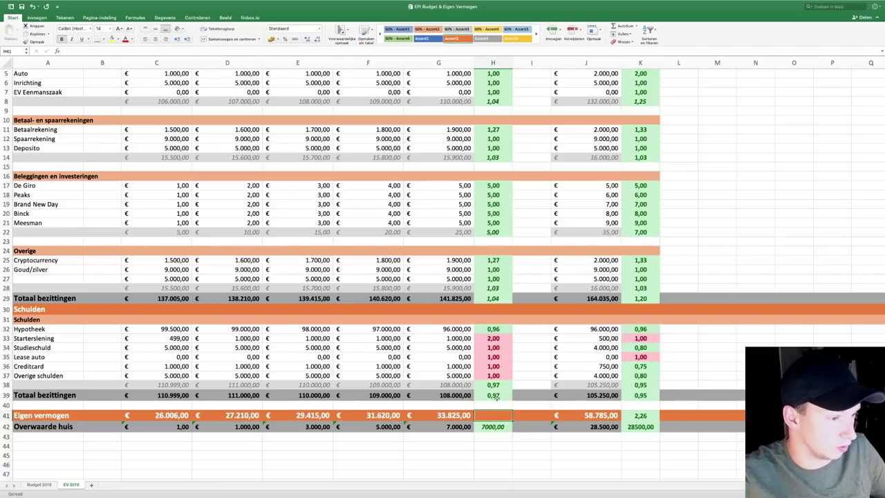
{"action": "left_click", "coordinate": [495, 298]}
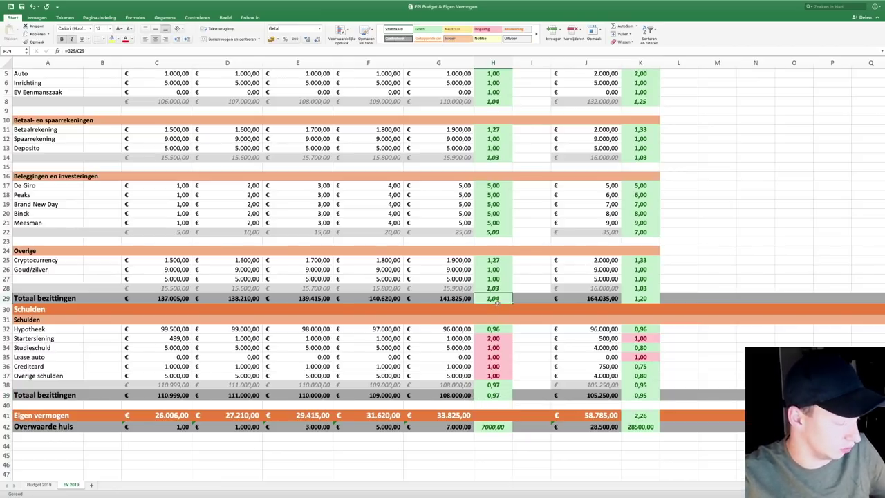
{"action": "key", "text": "ctrl+c"}
{"action": "left_click", "coordinate": [494, 414]}
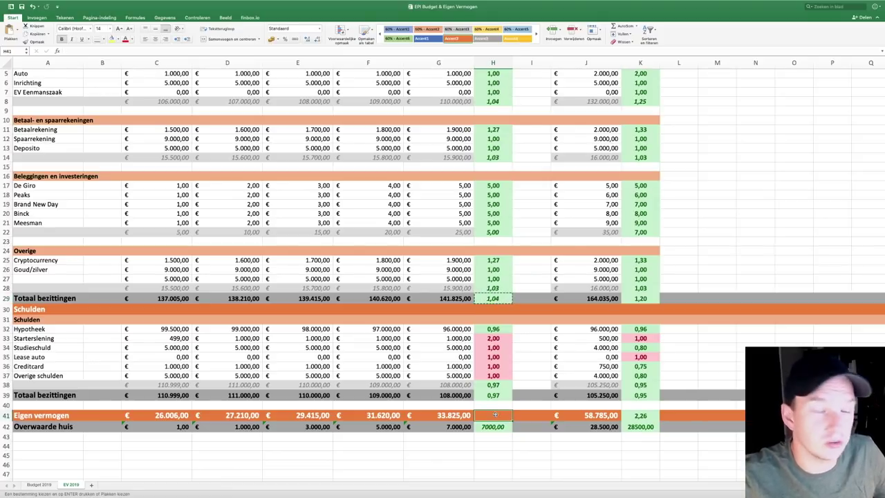
{"action": "key", "text": "ctrl+v"}
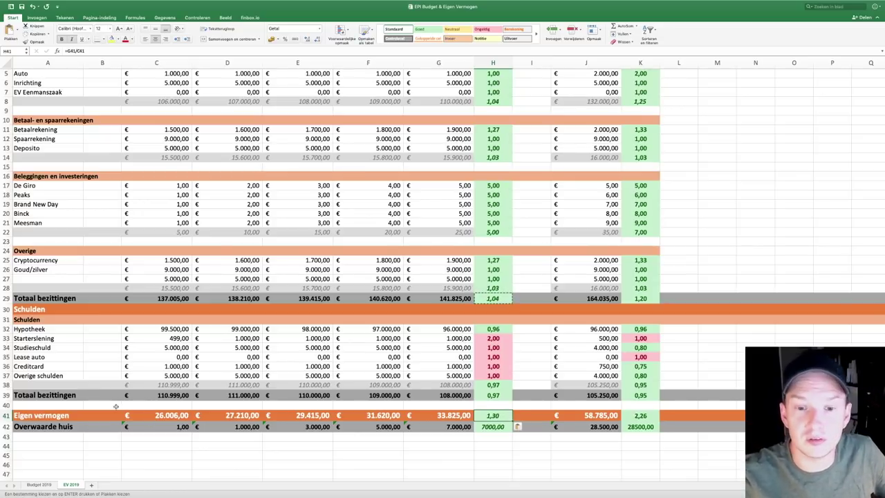
{"action": "left_click", "coordinate": [179, 415]}
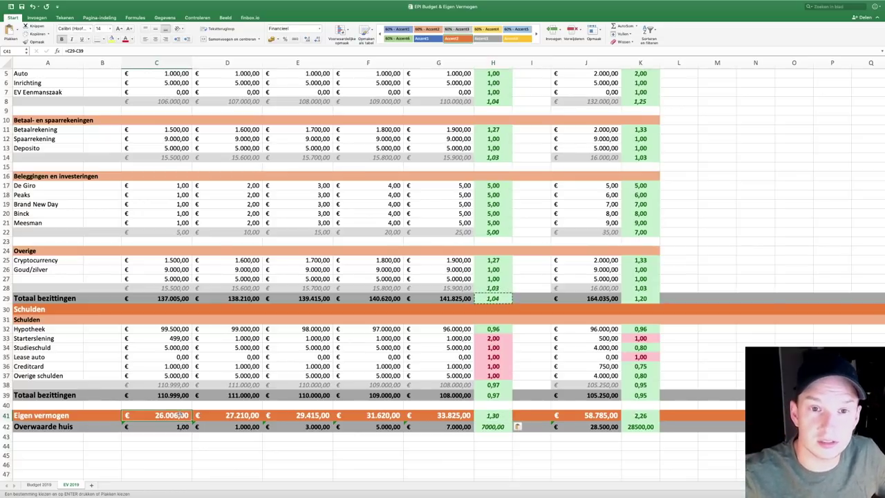
{"action": "double_click", "coordinate": [179, 415]}
{"action": "scroll", "coordinate": [190, 297], "scroll_direction": "up", "scroll_amount": 2}
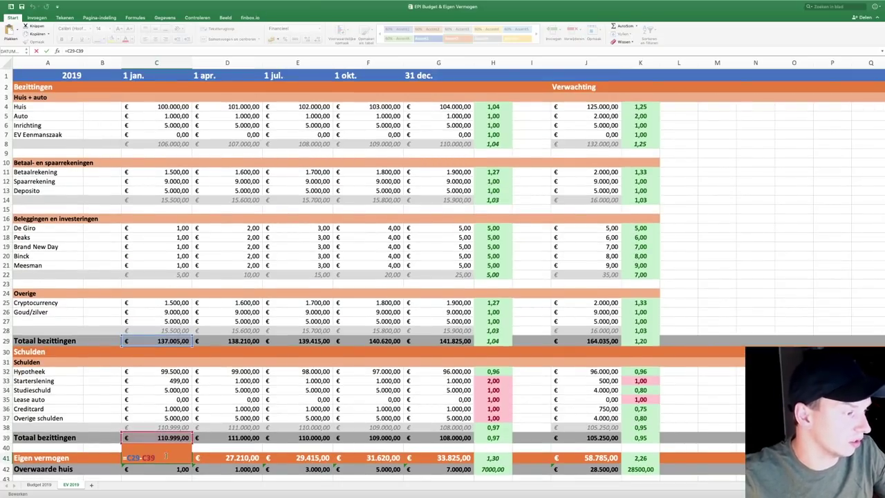
{"action": "key", "text": "Return"}
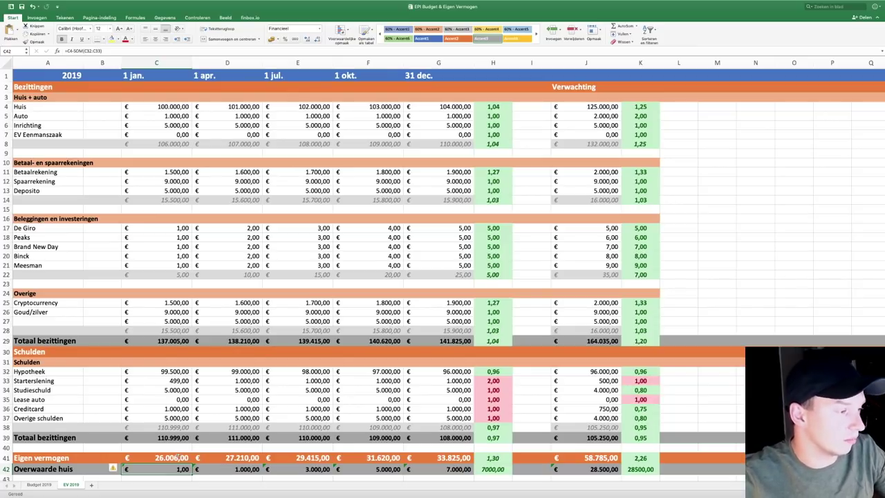
{"action": "left_click", "coordinate": [448, 460]}
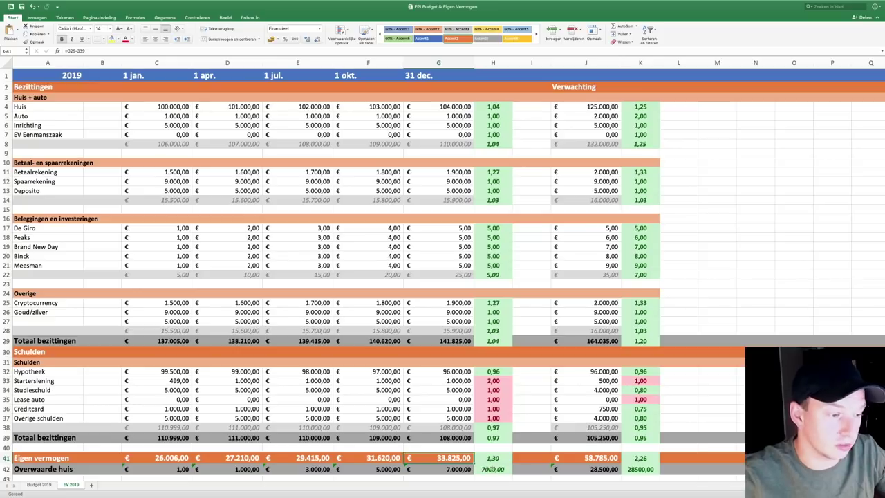
{"action": "left_click", "coordinate": [504, 459]}
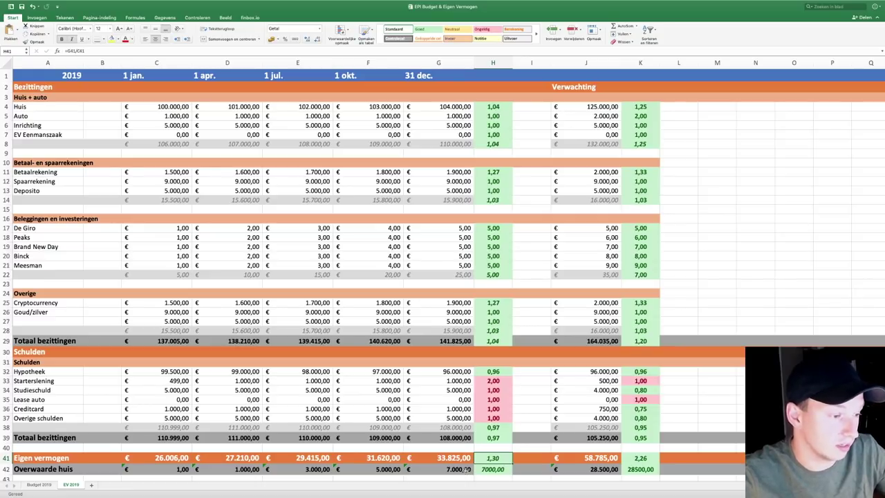
{"action": "left_click", "coordinate": [464, 469]}
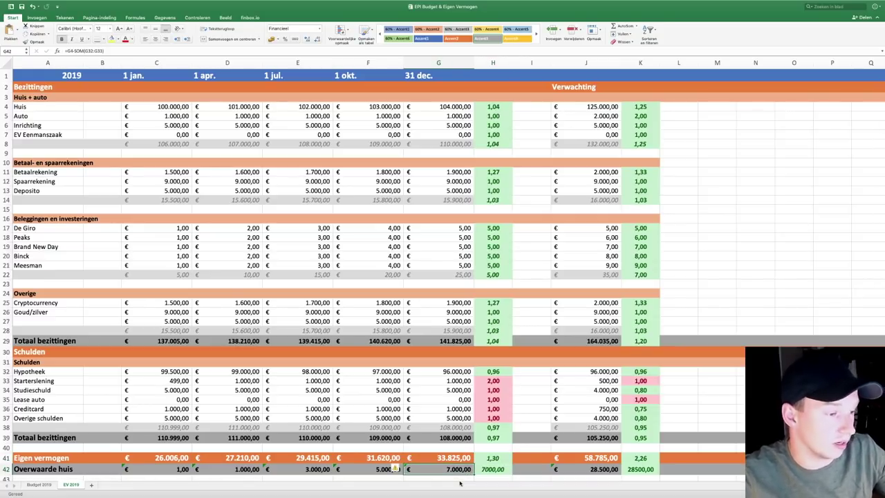
{"action": "left_click", "coordinate": [457, 106]}
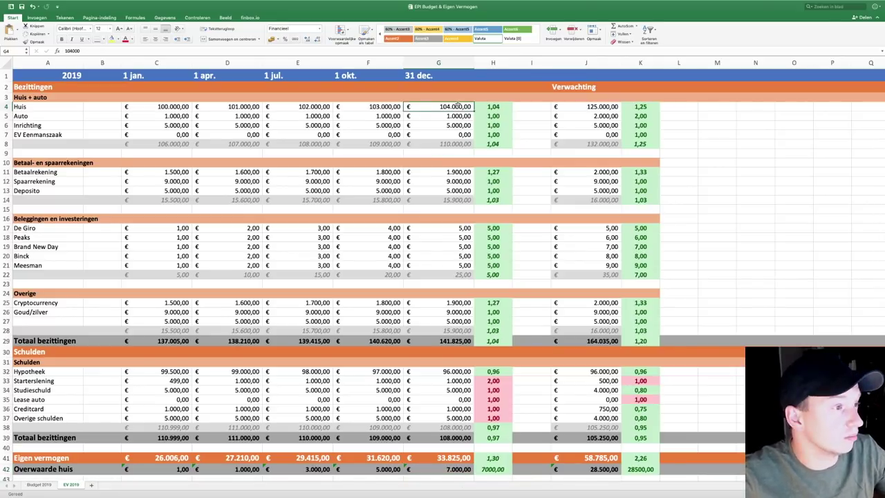
{"action": "left_click", "coordinate": [447, 371]}
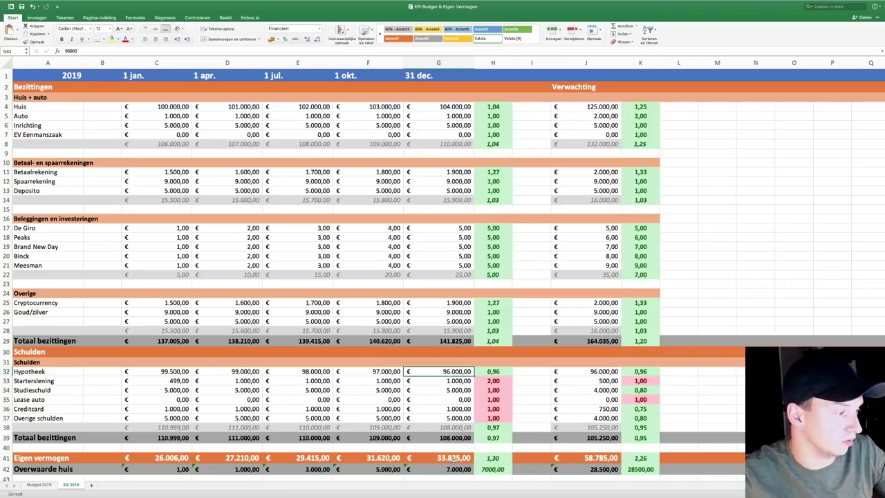
{"action": "left_click", "coordinate": [450, 469]}
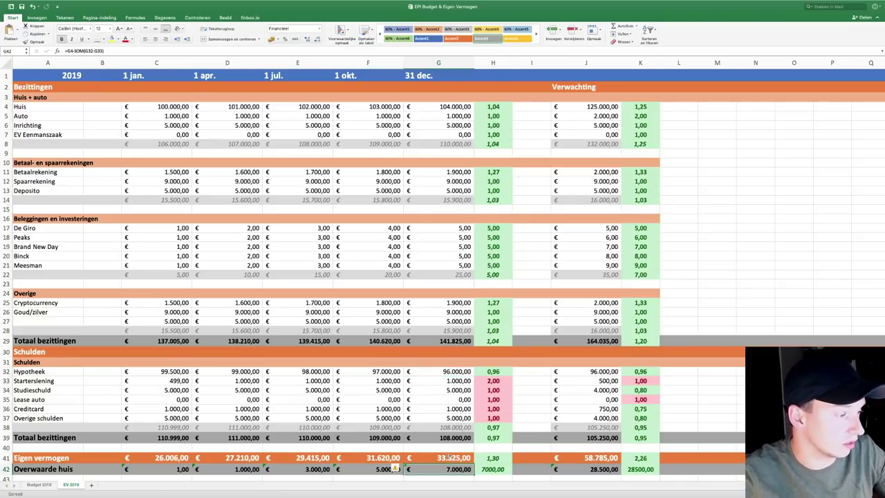
{"action": "left_click", "coordinate": [448, 457]}
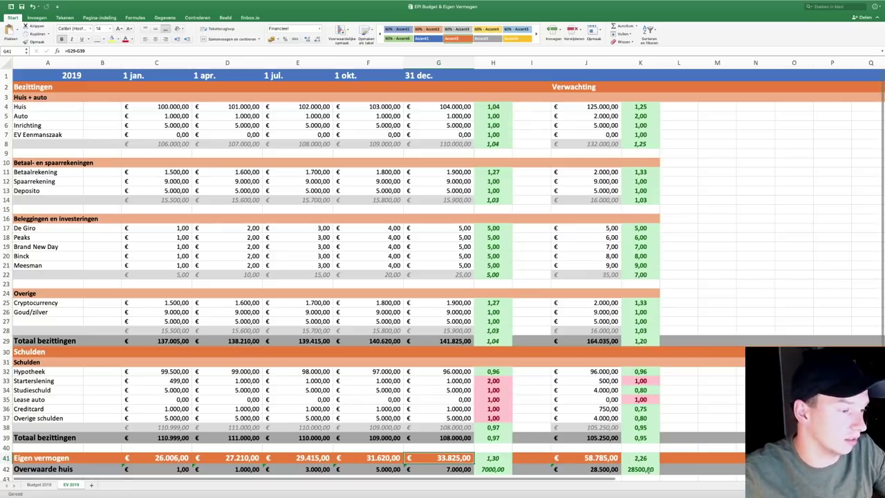
{"action": "left_click", "coordinate": [450, 468]}
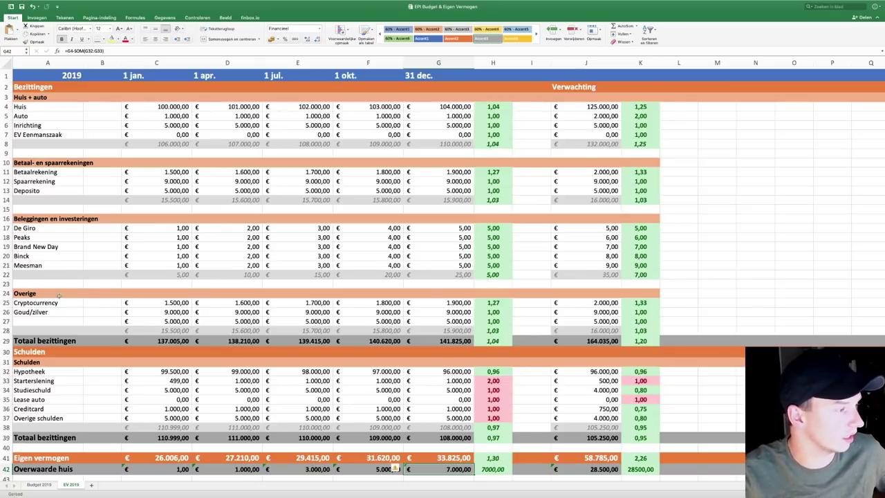
{"action": "left_click", "coordinate": [29, 303]}
{"action": "left_click", "coordinate": [40, 382]}
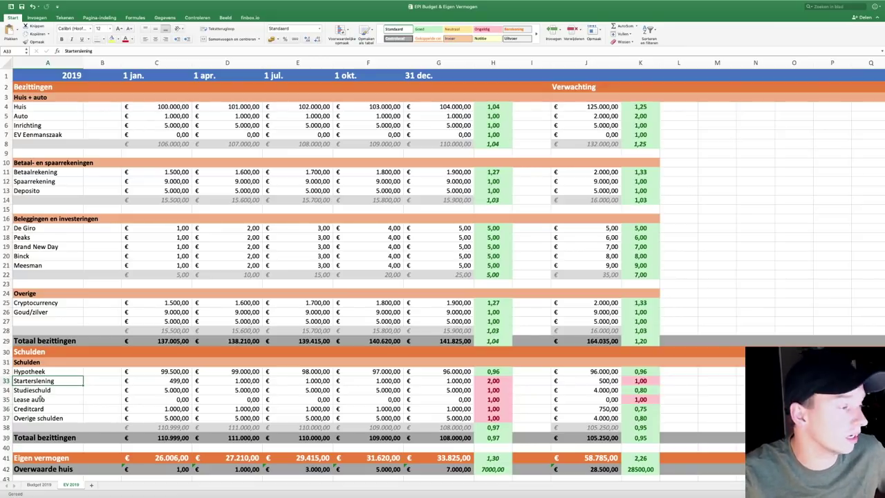
{"action": "left_click", "coordinate": [32, 418]}
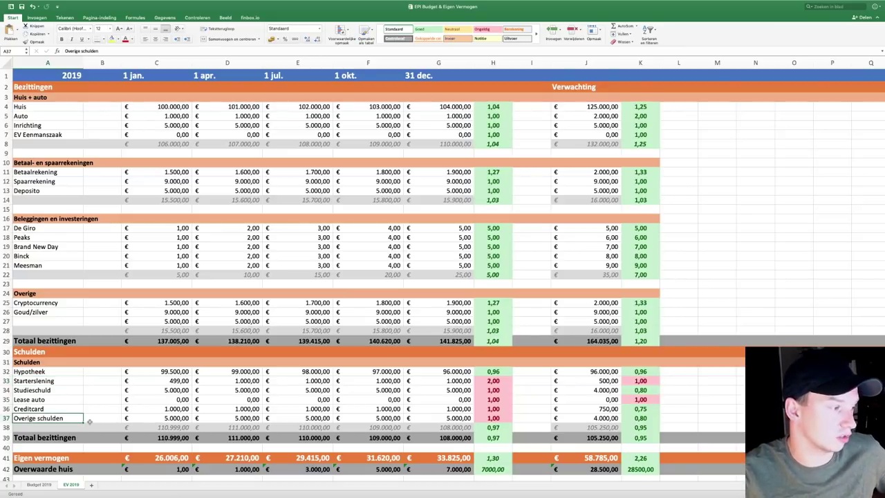